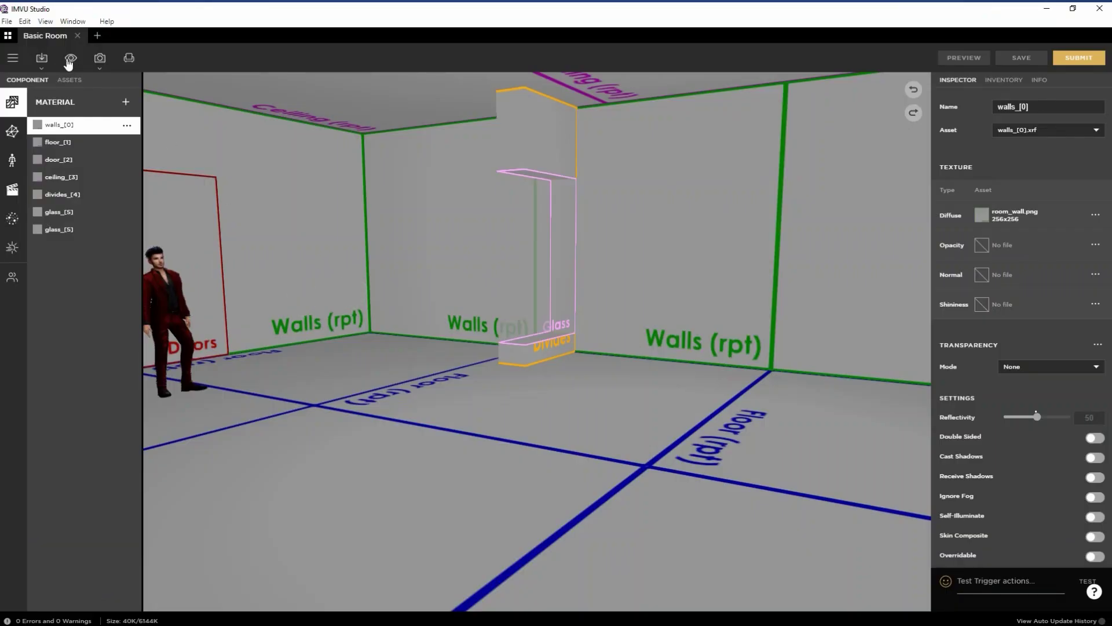
Turn on the Skeleton overlay and orbit the room to face the door
left_click(71, 60)
left_click(167, 88)
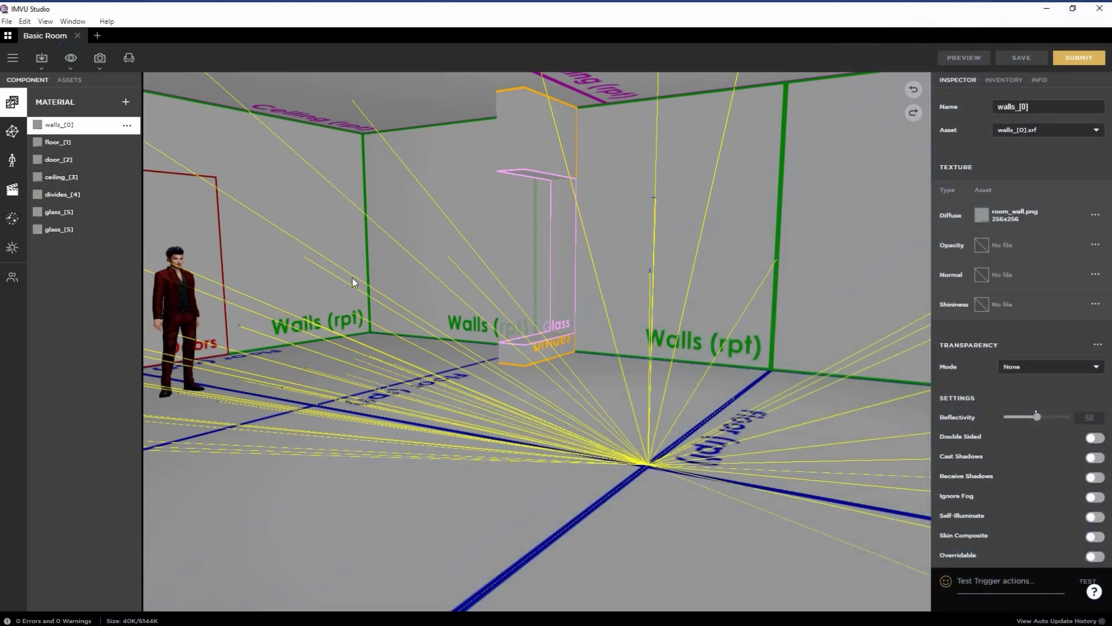
mouse_move(591, 415)
left_mouse_down()
mouse_move(451, 409)
mouse_move(451, 424)
mouse_move(684, 463)
mouse_move(538, 447)
mouse_move(527, 432)
mouse_move(721, 434)
mouse_move(405, 416)
mouse_move(514, 422)
mouse_move(621, 405)
left_mouse_up()
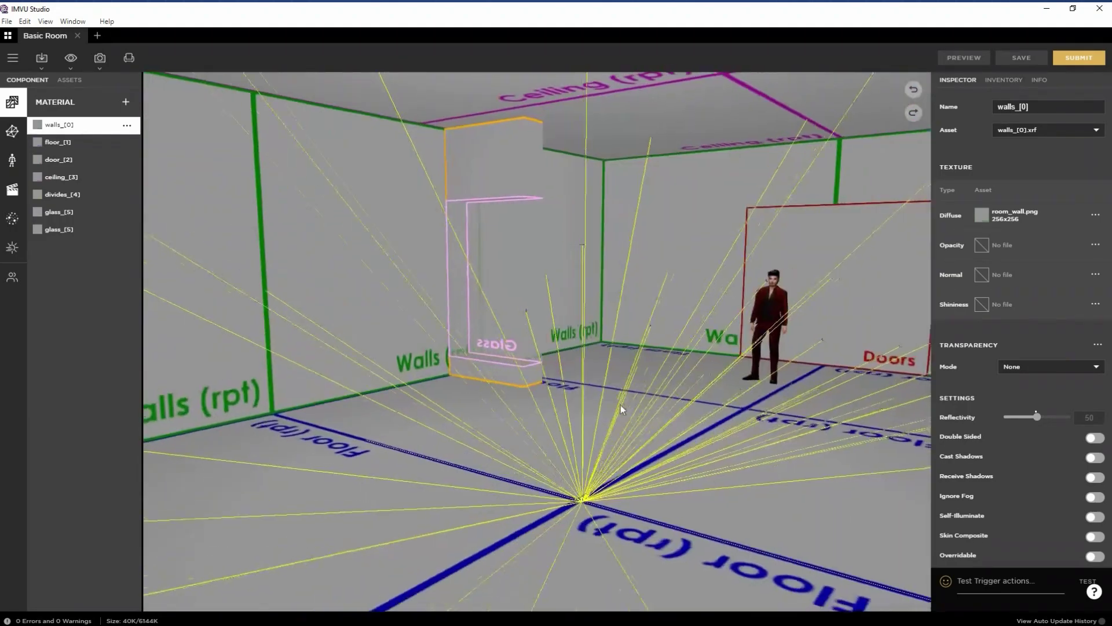
Place the avatar on the spawn markers, ending at the doorway spawn point
left_click(815, 328)
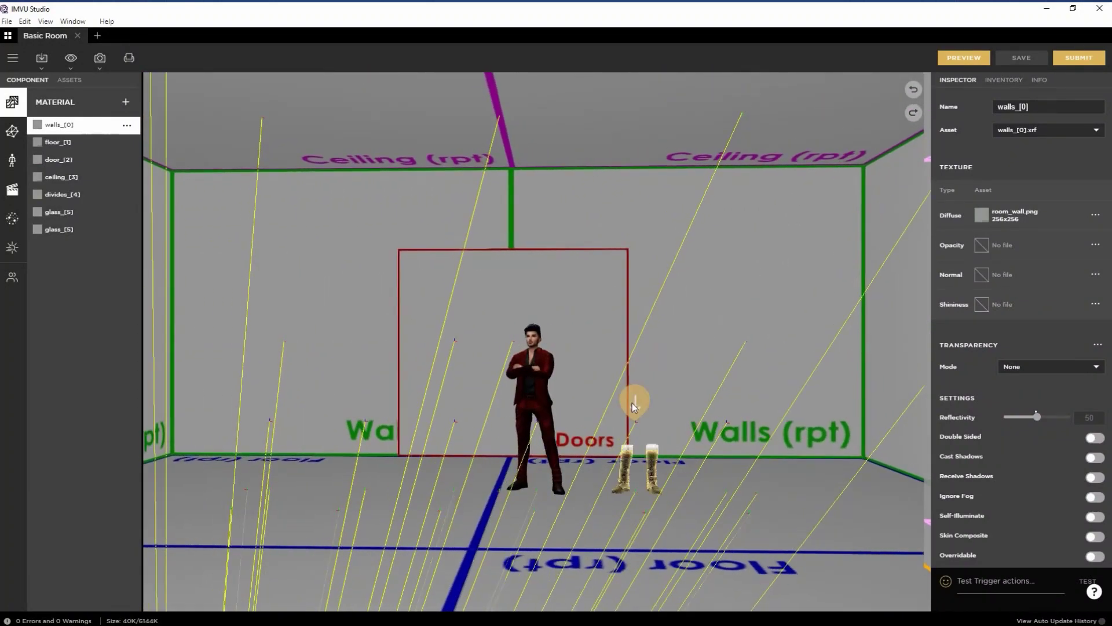
left_click(634, 405)
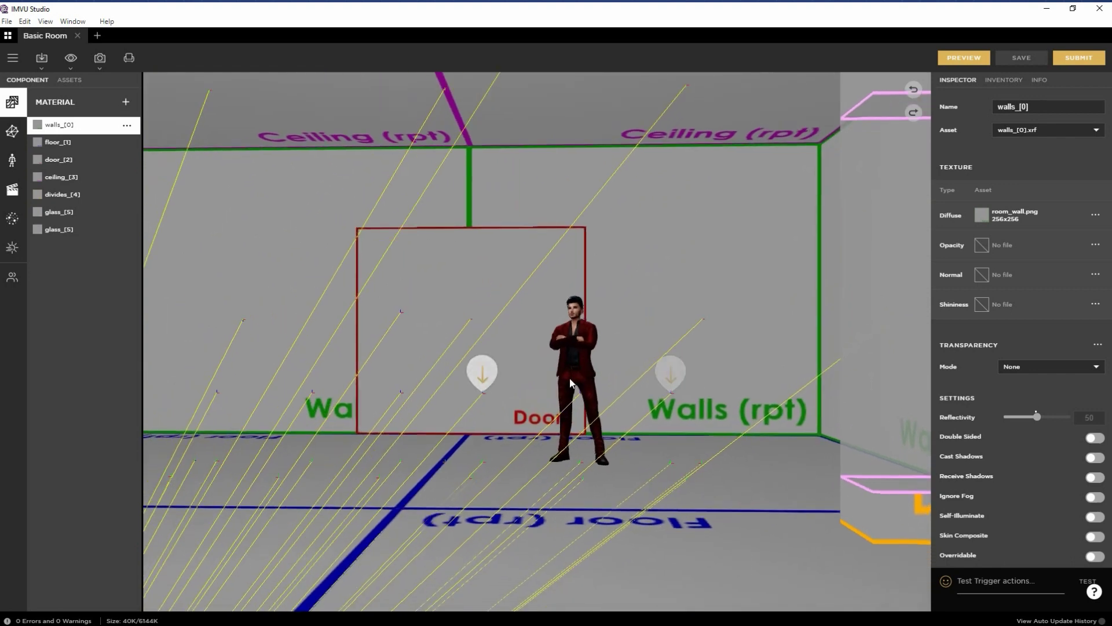
left_click(666, 374)
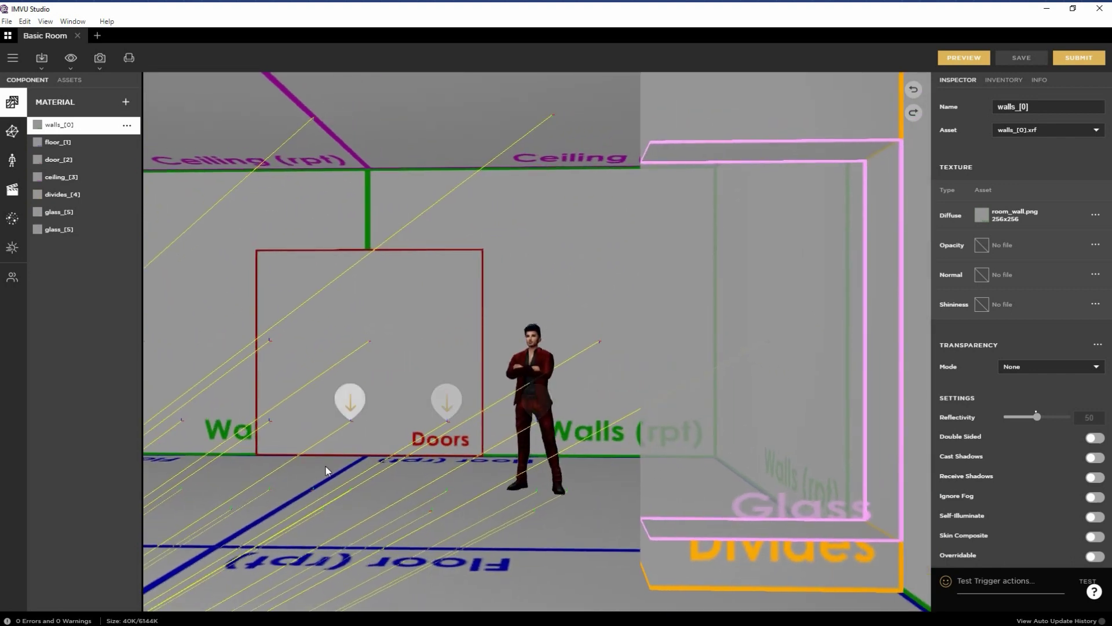
left_click(263, 400)
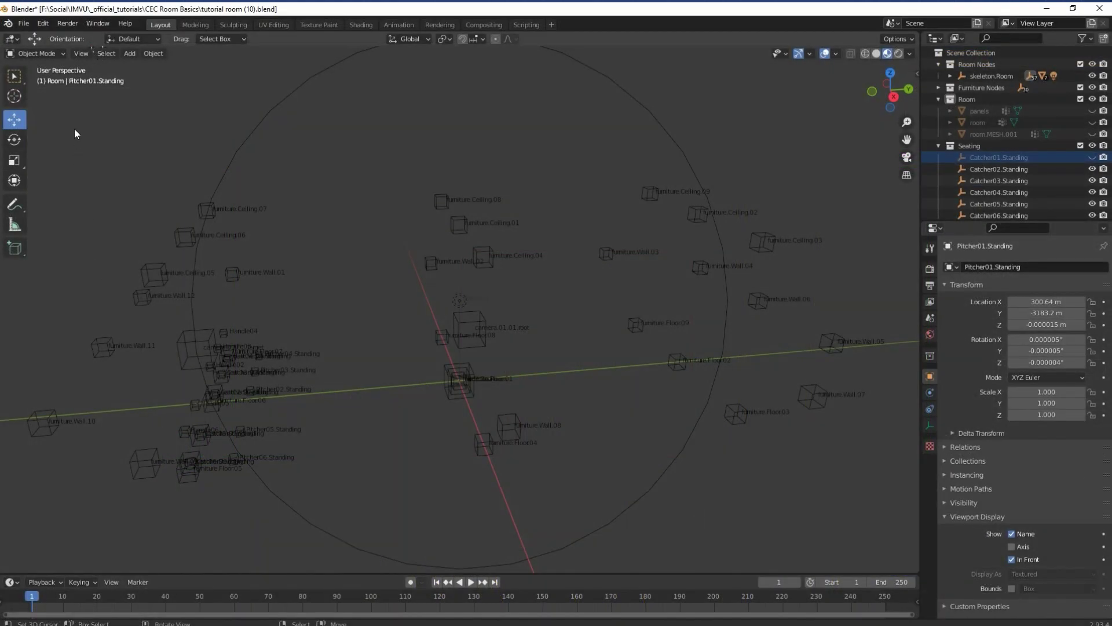
left_click_drag(39, 93, 865, 566)
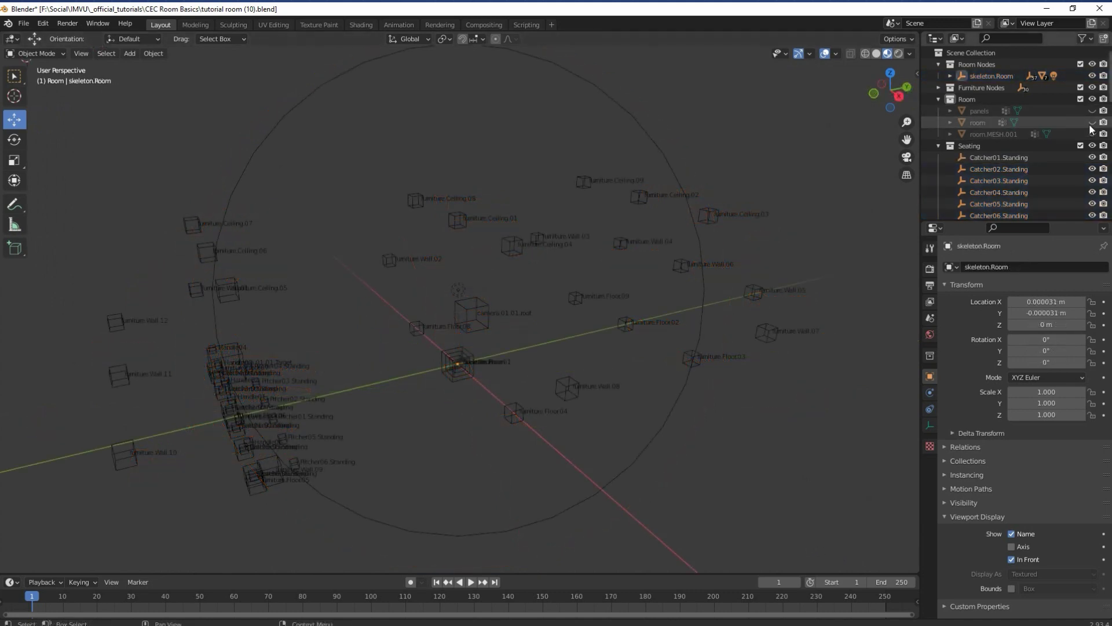
left_click(1093, 122)
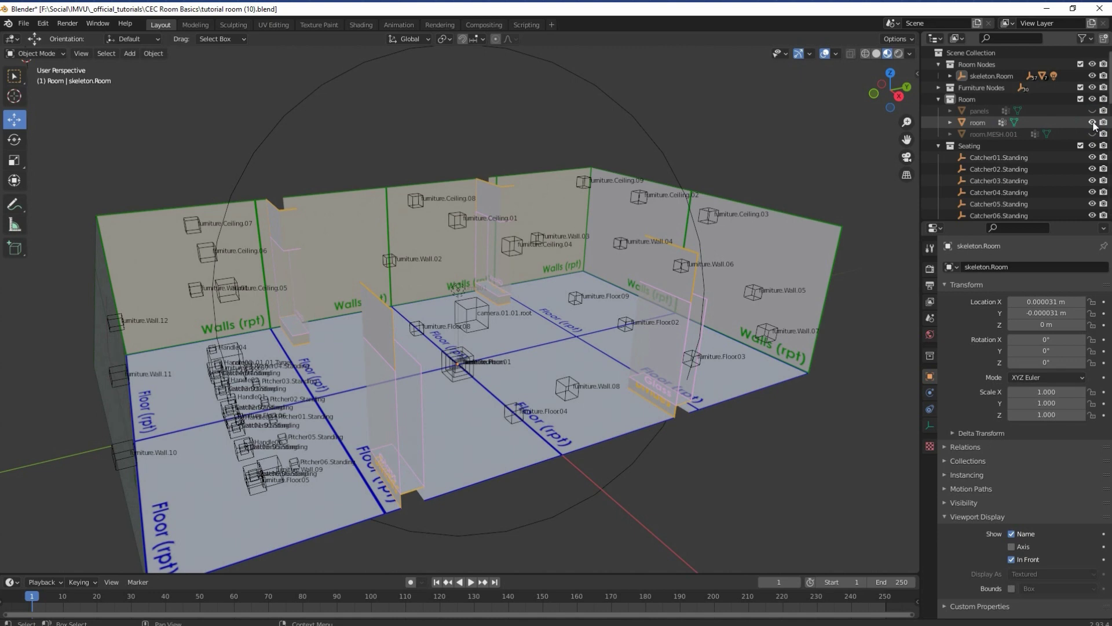
left_click(1092, 122)
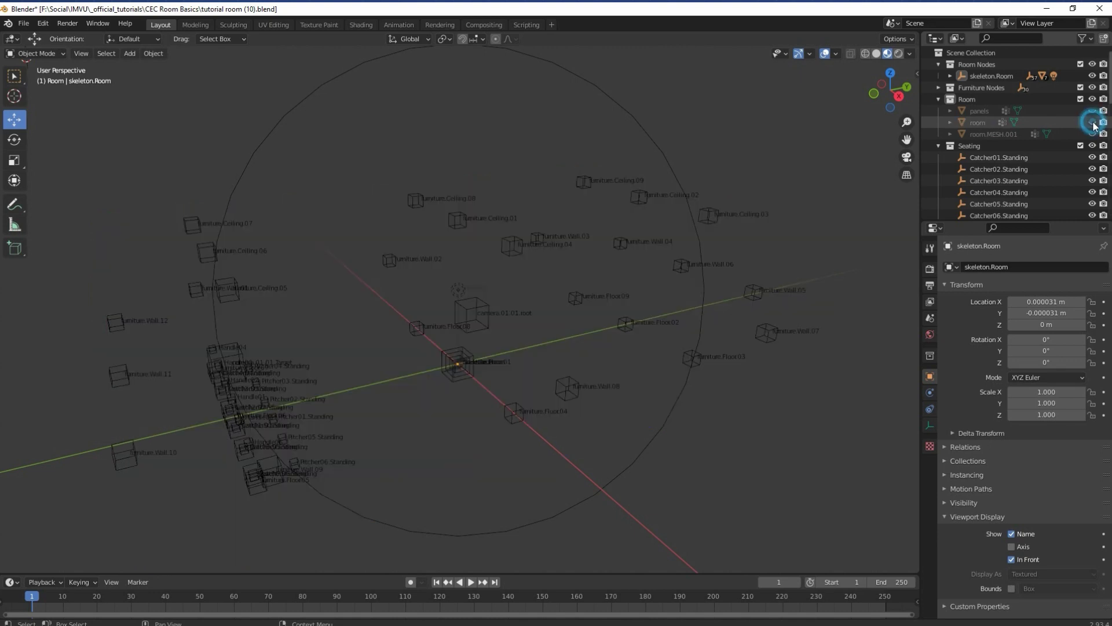
left_click(460, 386)
left_click(505, 410)
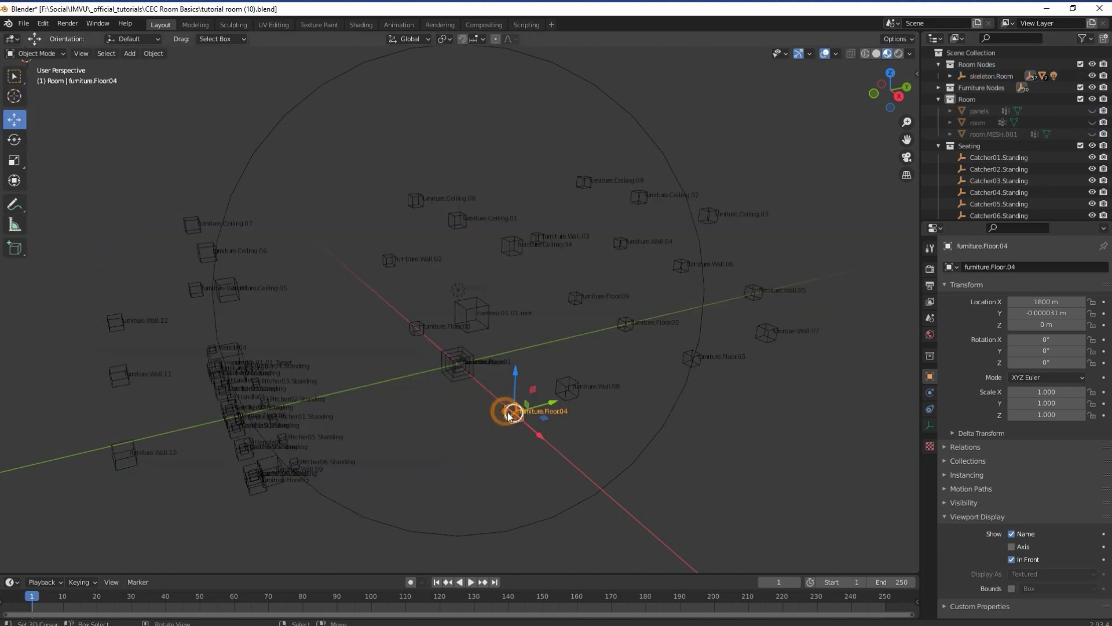
left_click(569, 389)
left_click(480, 311)
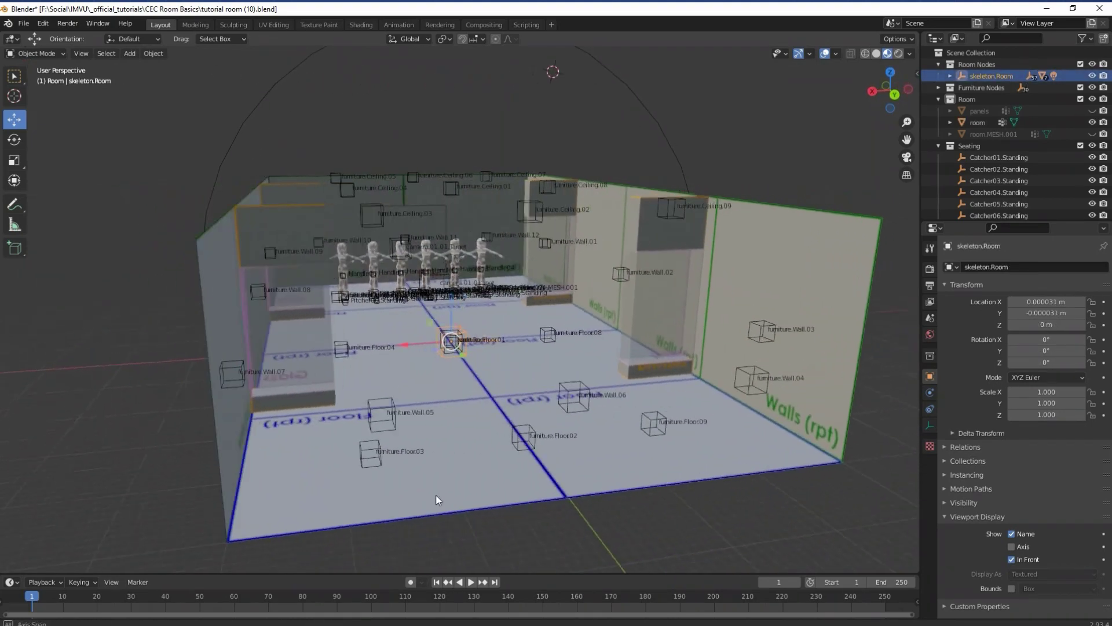
middle_click_drag(436, 495, 324, 510)
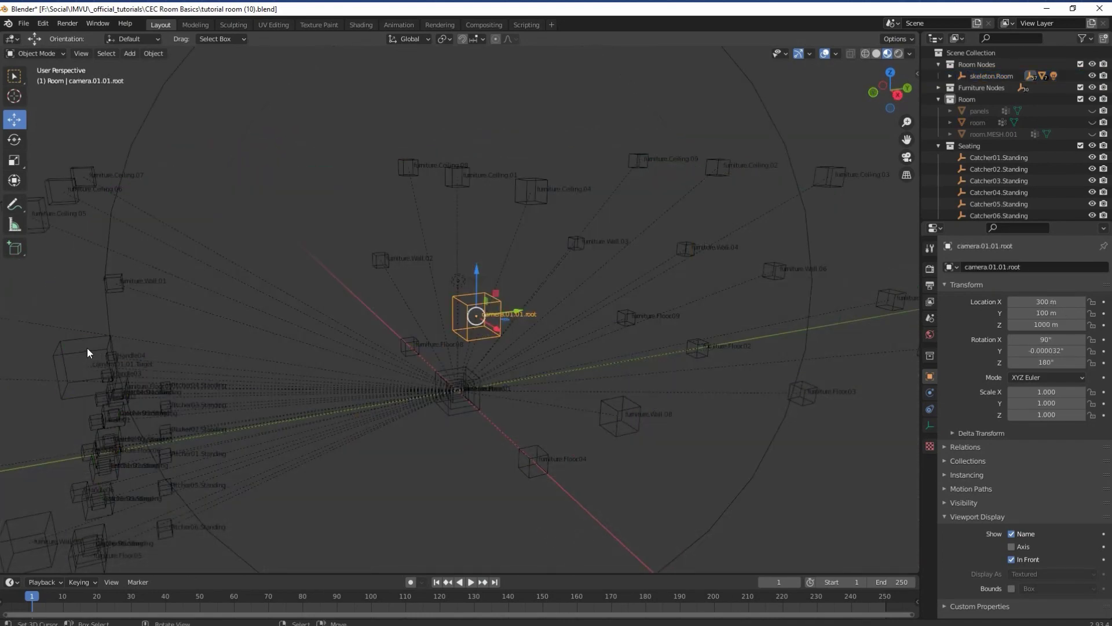
left_click(87, 348)
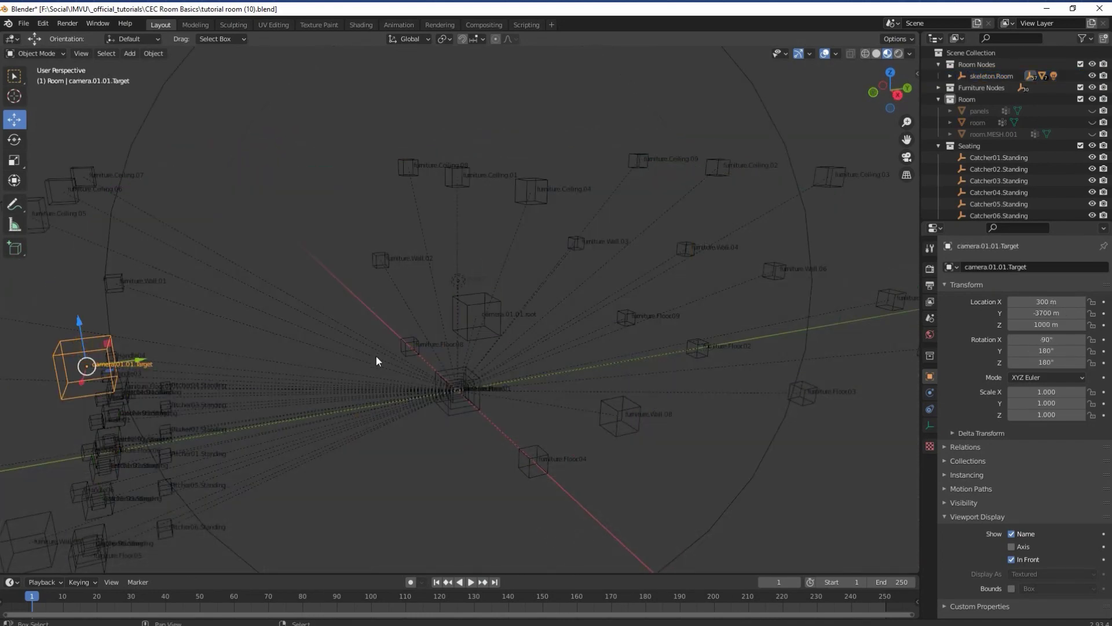
left_click(471, 307, "shift")
left_click(478, 379, "shift")
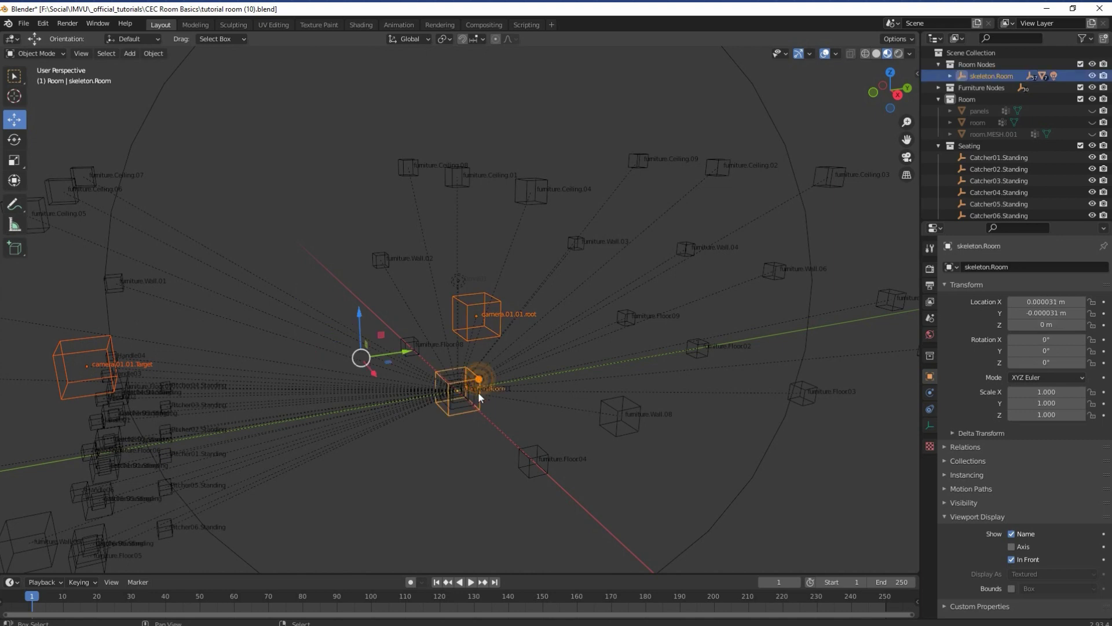
left_click(464, 408, "shift")
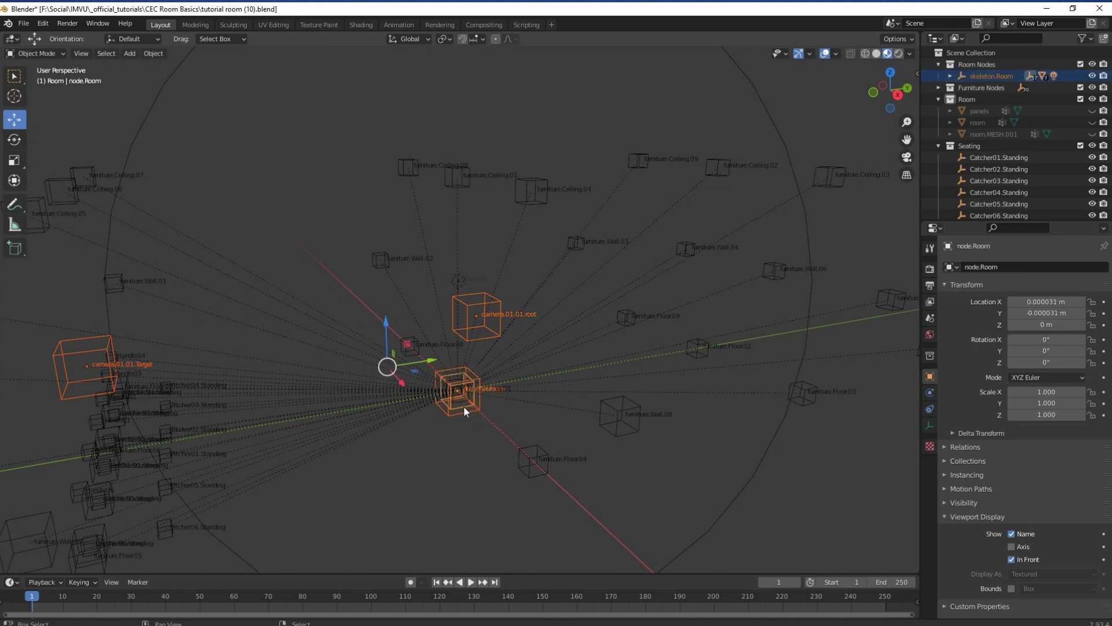
middle_click_drag(456, 411, 634, 450, "shift")
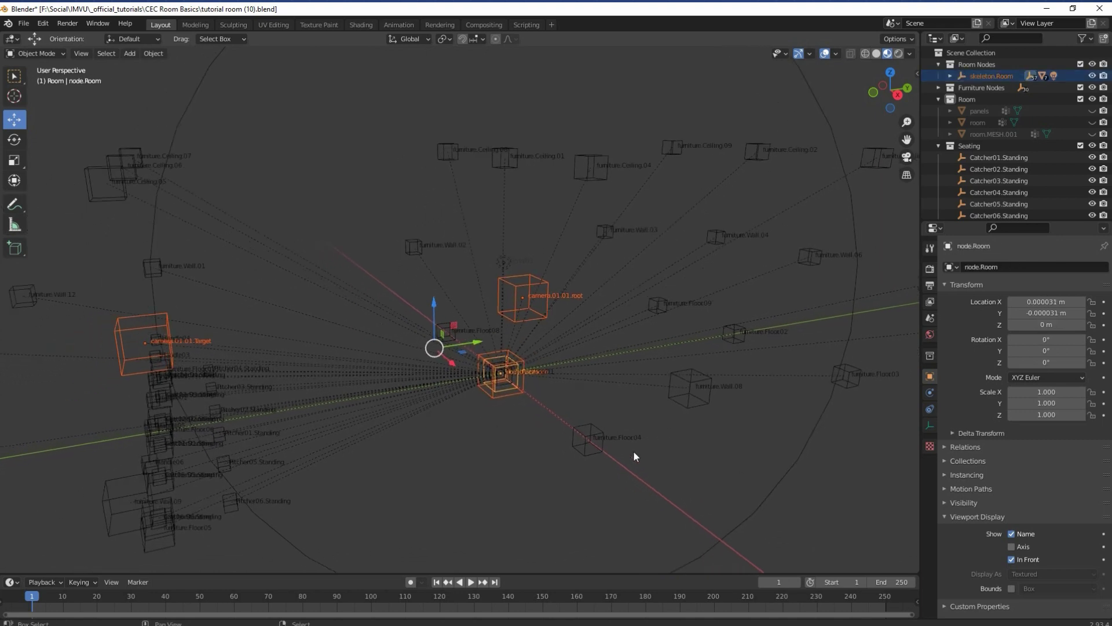
left_click(781, 483, "shift")
left_click(686, 390)
left_click(586, 439, "shift")
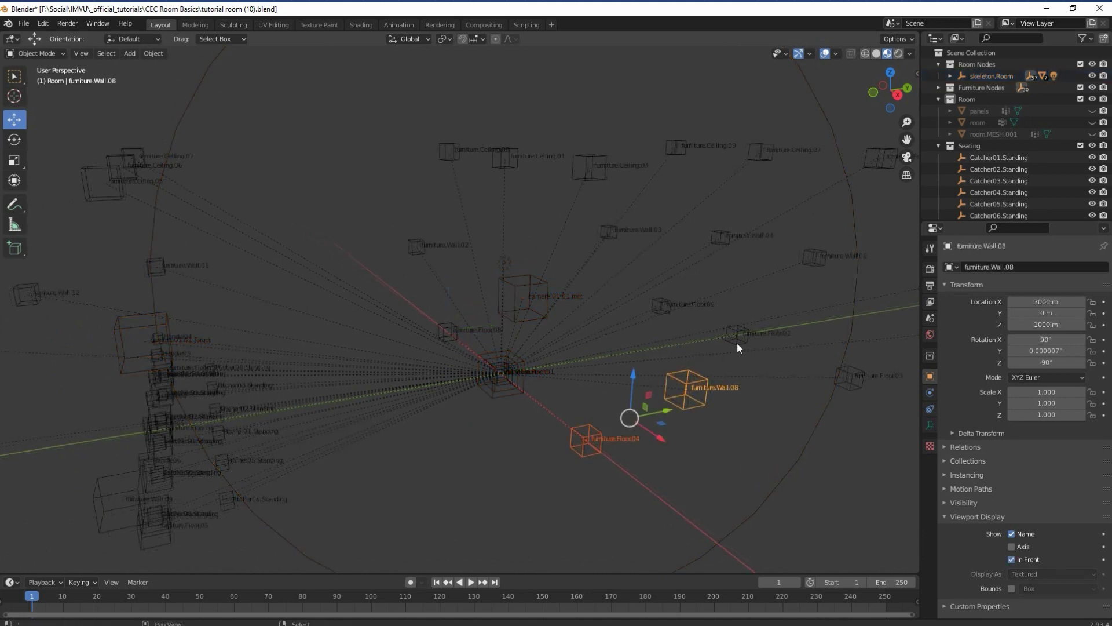
left_click(746, 333, "shift")
left_click(664, 304, "shift")
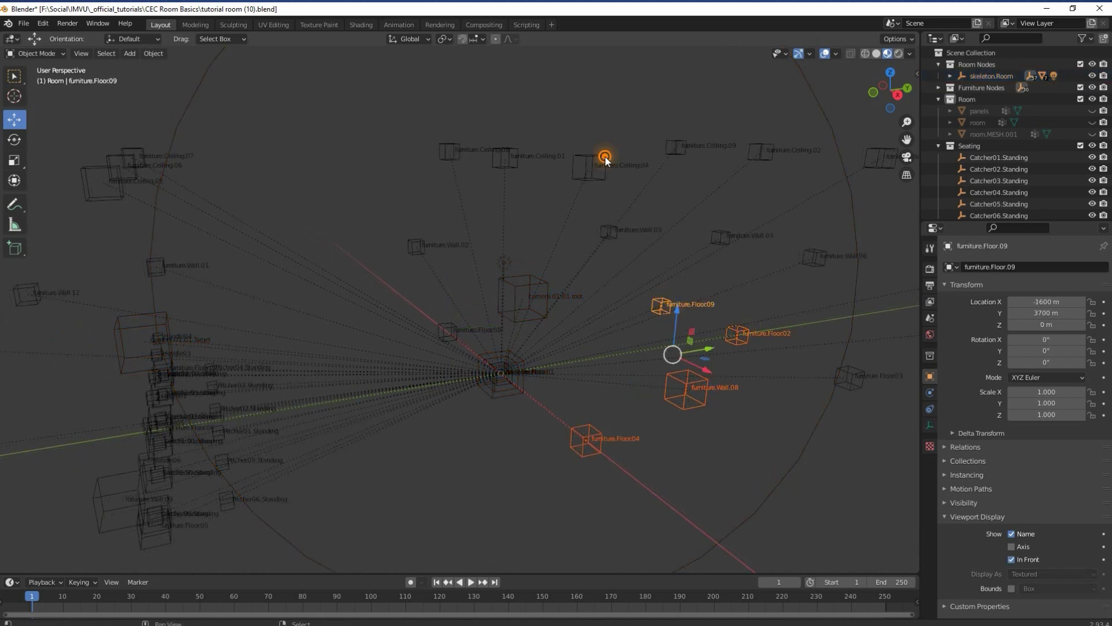
left_click(605, 158, "shift")
left_click(449, 146, "shift")
left_click(505, 152, "shift")
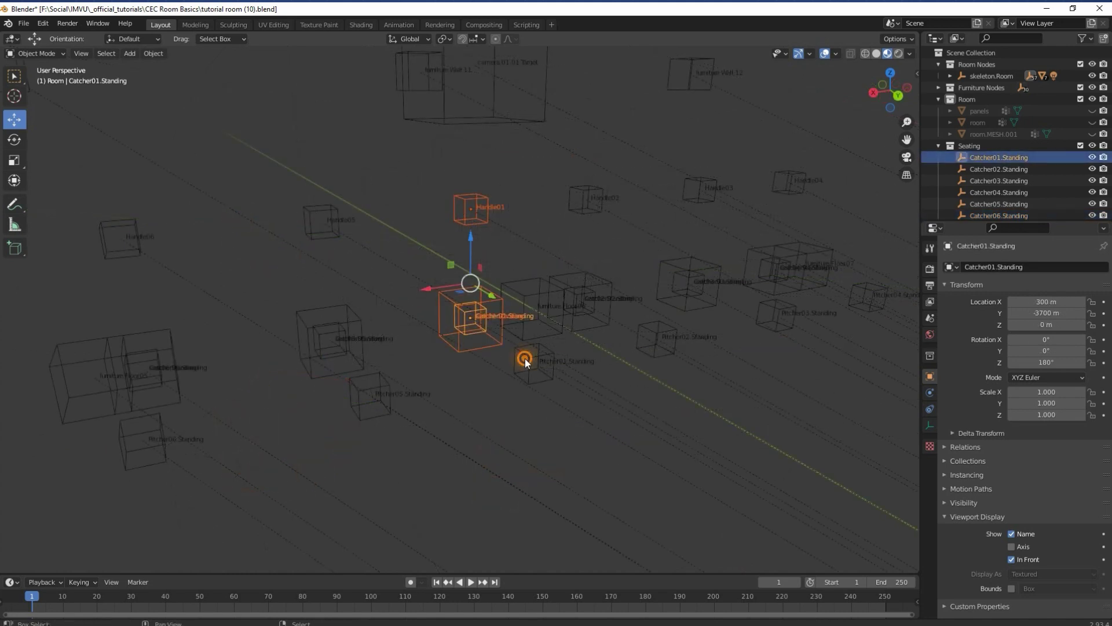
left_click(525, 358, "shift")
left_click(506, 403)
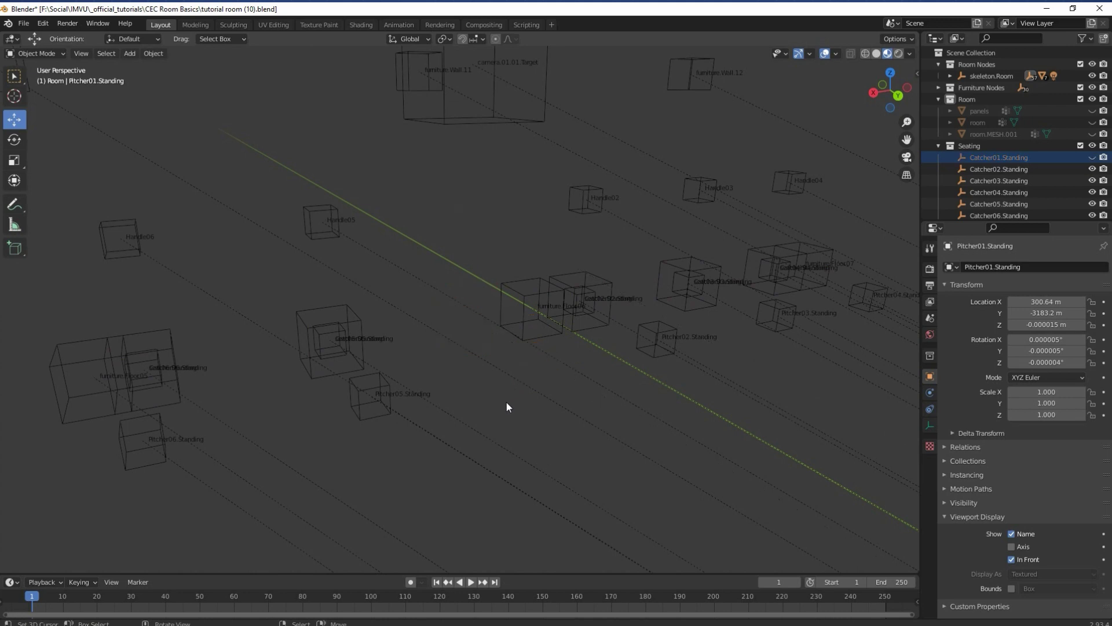
mouse_move(506, 402)
middle_mouse_down()
mouse_move(475, 404)
mouse_move(499, 408)
middle_mouse_up()
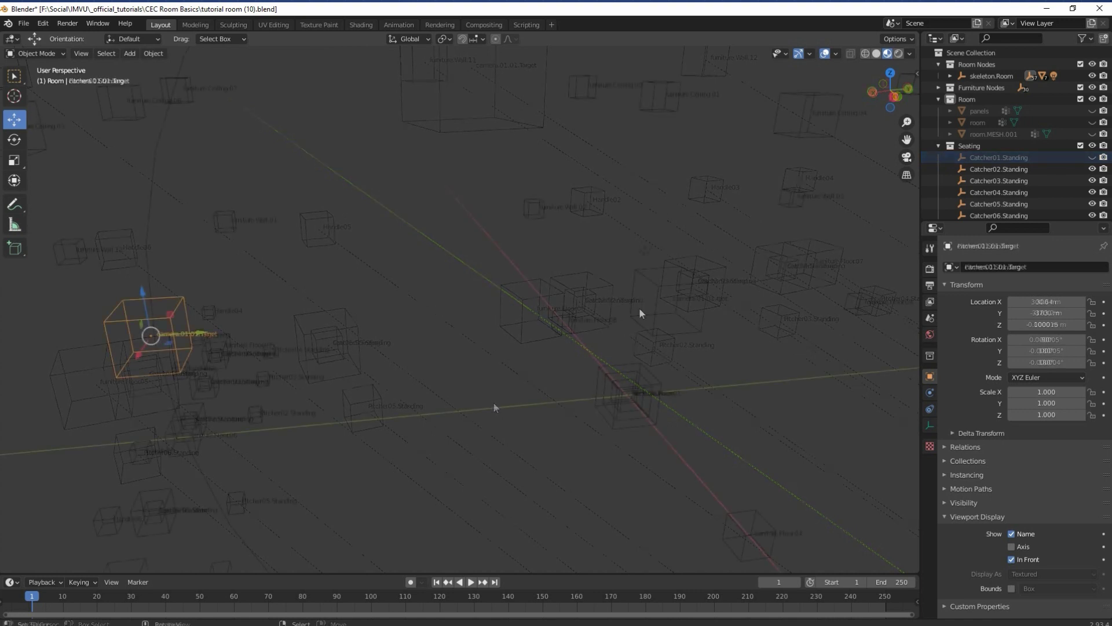
left_click(662, 284, "shift")
left_click(660, 382, "shift")
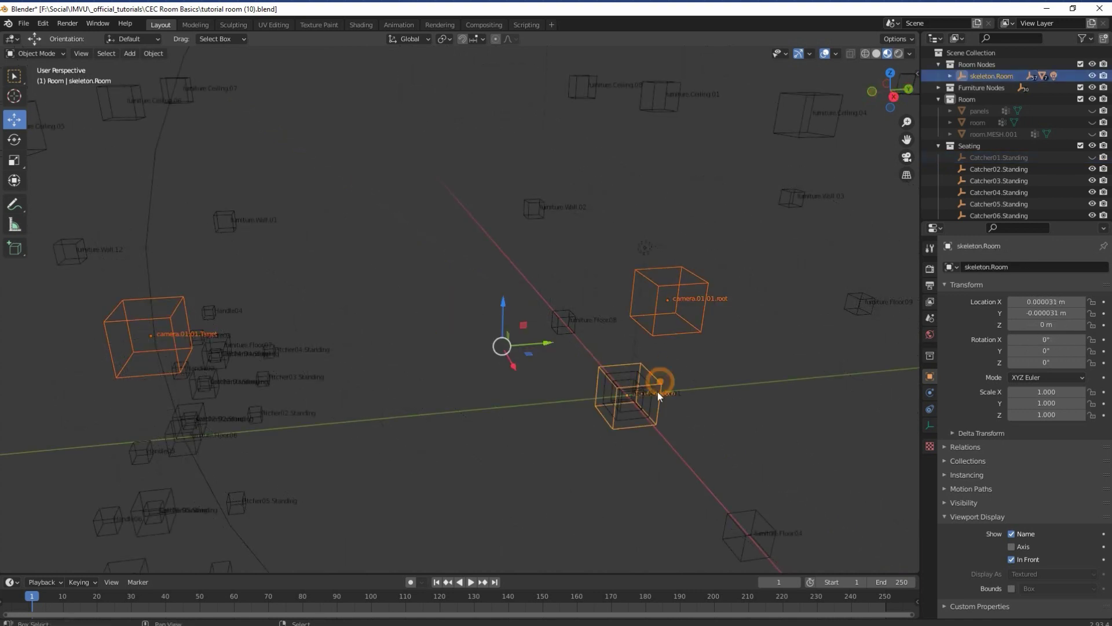
Select node.Room and Omni01 with skeleton.Room active, frame them, and expand skeleton.Room's children
left_click(650, 406, "shift")
left_click(643, 249, "shift")
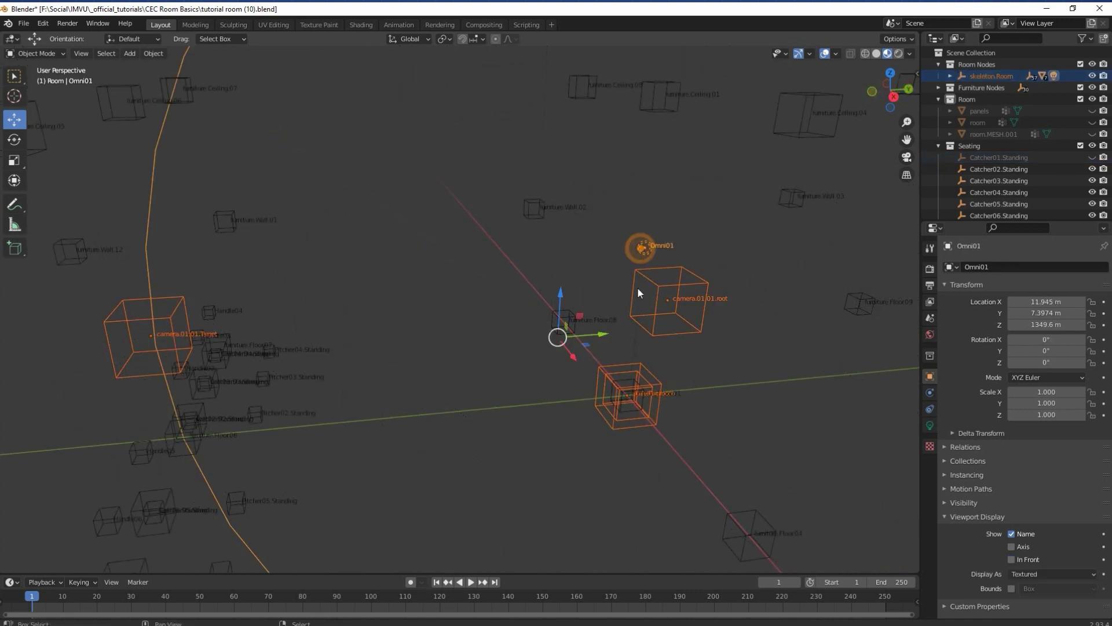
left_click(624, 427, "shift")
key("KP_Decimal")
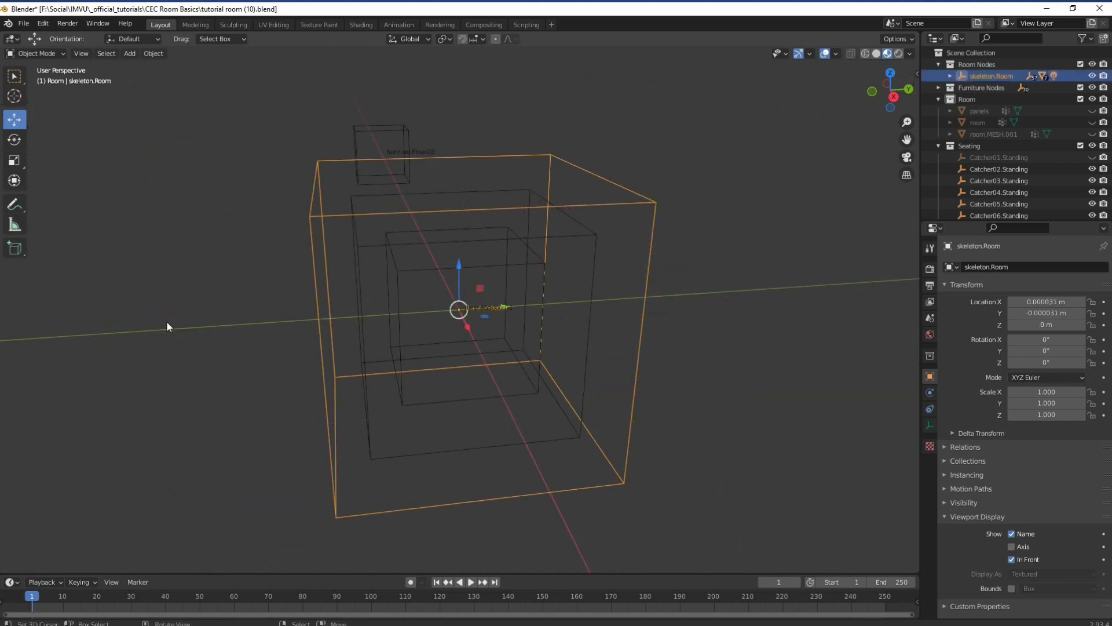
left_click(950, 76)
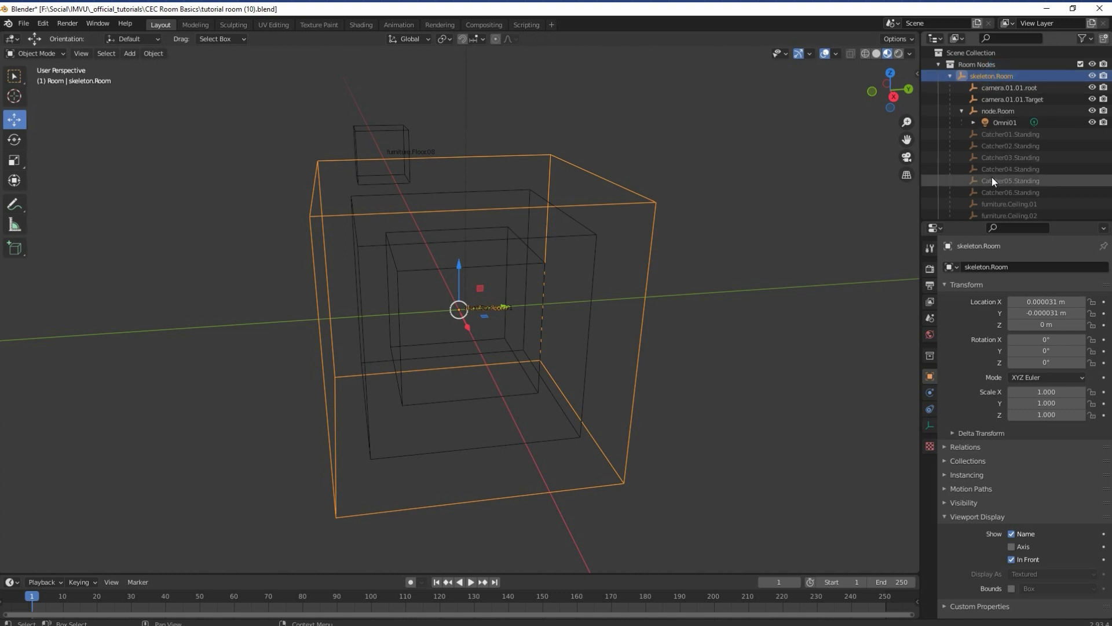
Inspect the camera.01.01 root and target nodes, node.Room and the Omni01 light
left_click(1009, 88)
left_click(1013, 99)
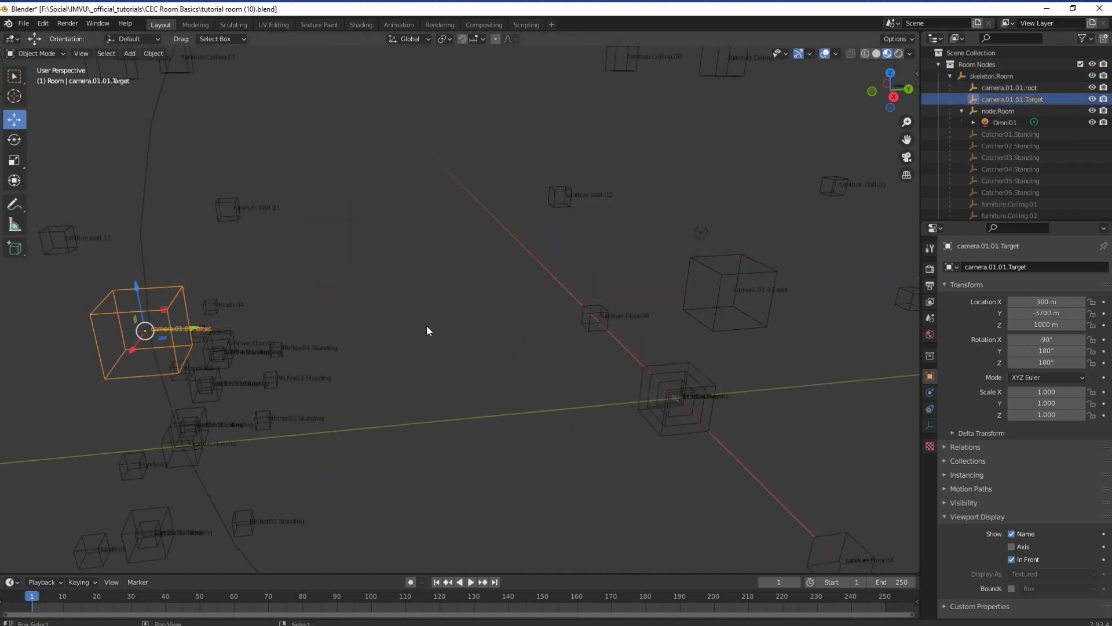
left_click(725, 271, "shift")
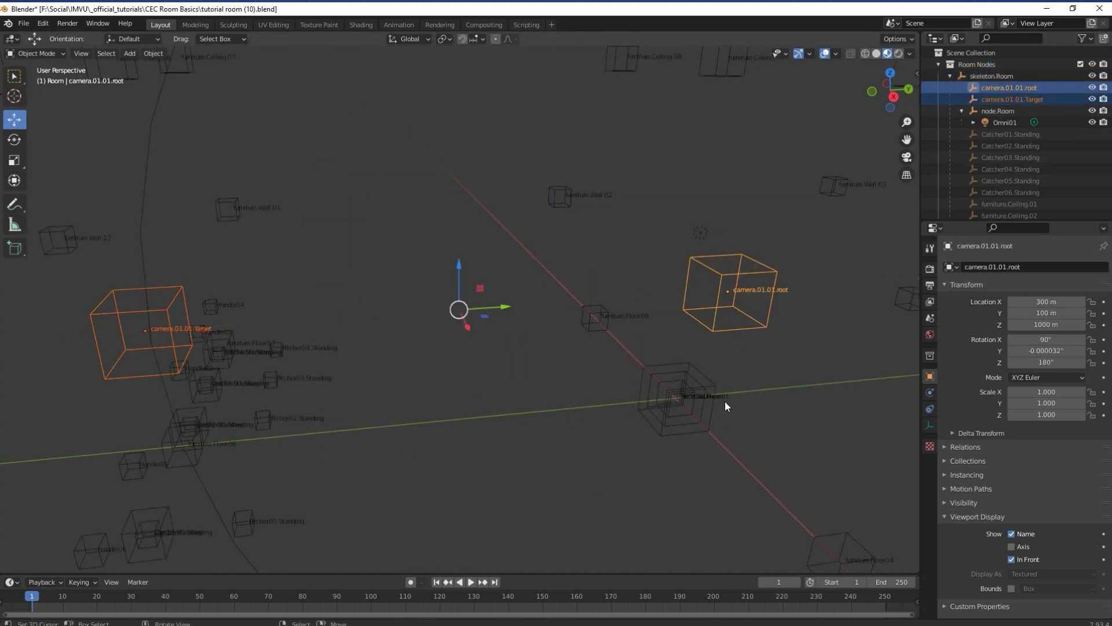
left_click(696, 422)
key("KP_Decimal")
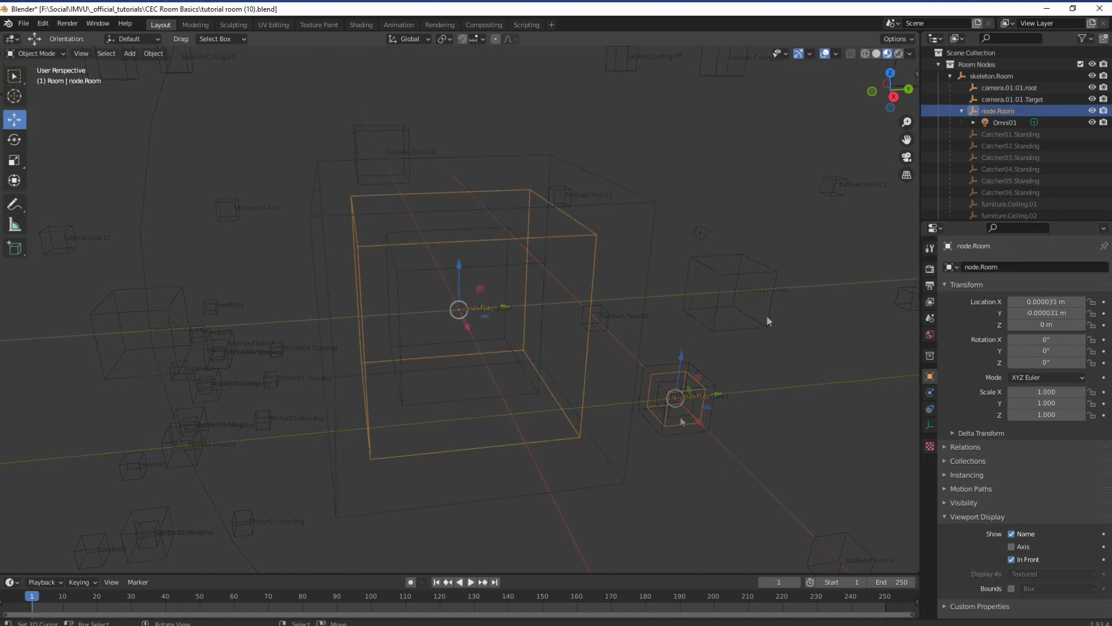
scroll(458, 423, "down", 5)
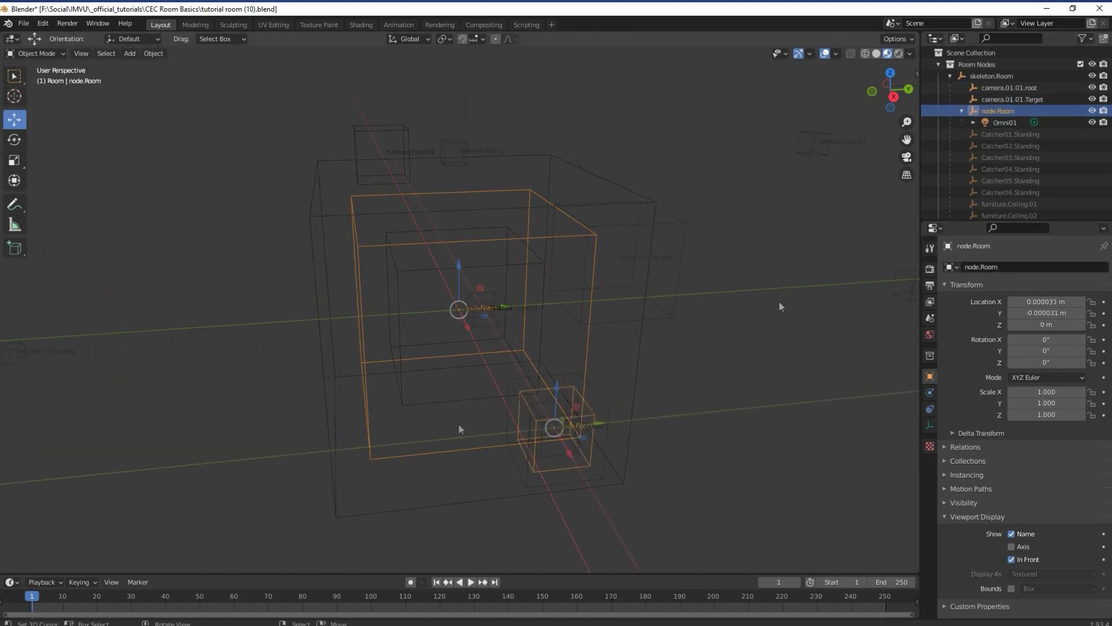
left_click(576, 165)
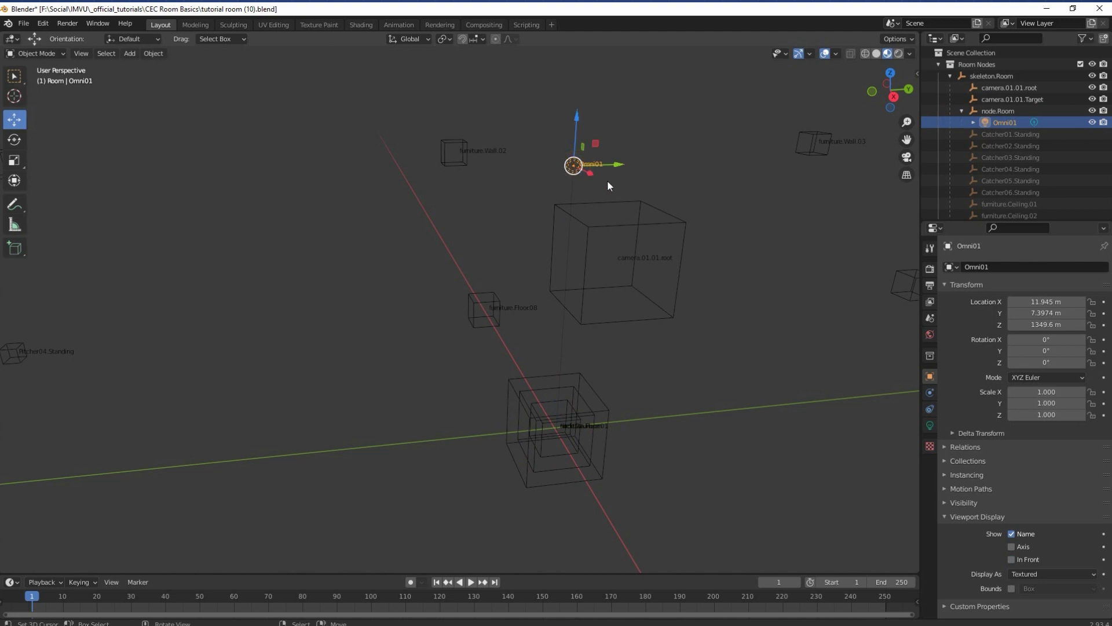
left_click(998, 111)
scroll(763, 369, "down", 3)
Select furniture.Floor04, Wall.08 and Ceiling.04, .01, .08, making skeleton.Room active
left_click(534, 422)
left_click(696, 460, "shift")
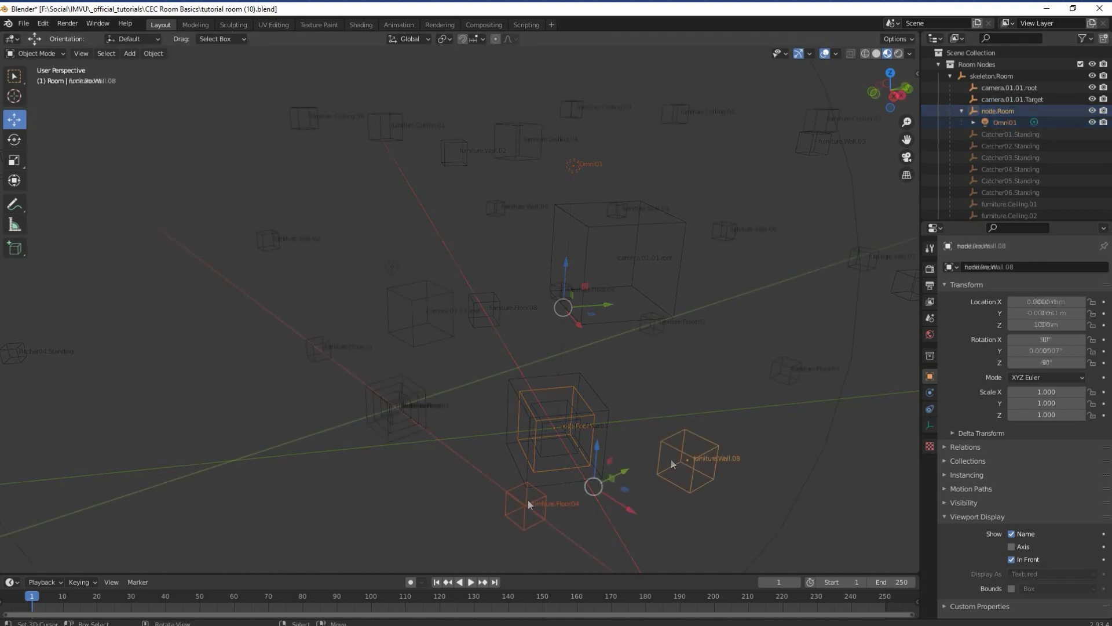
middle_click_drag(696, 460, 521, 520)
left_click(521, 151, "shift")
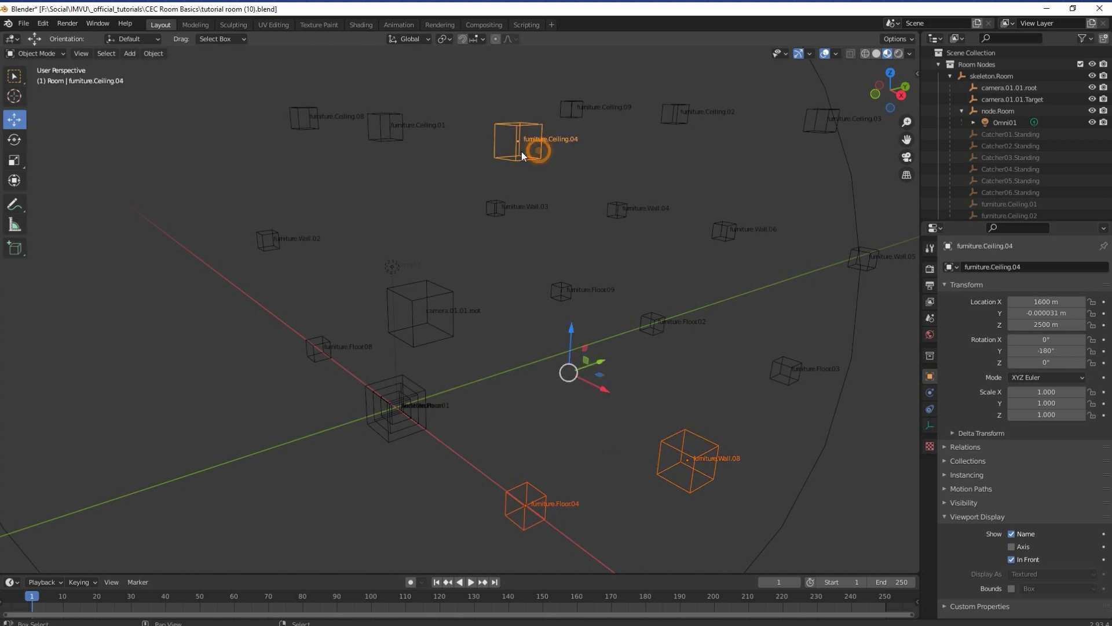
left_click(387, 137, "shift")
left_click(311, 124, "shift")
middle_click_drag(318, 430, 348, 431)
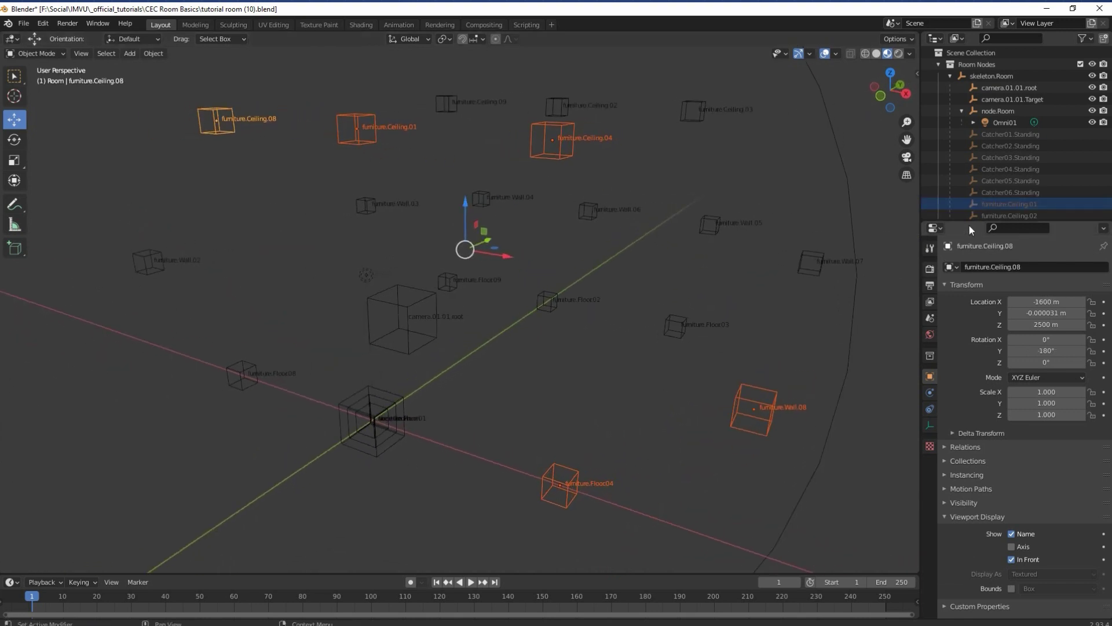
left_click(989, 76, "ctrl")
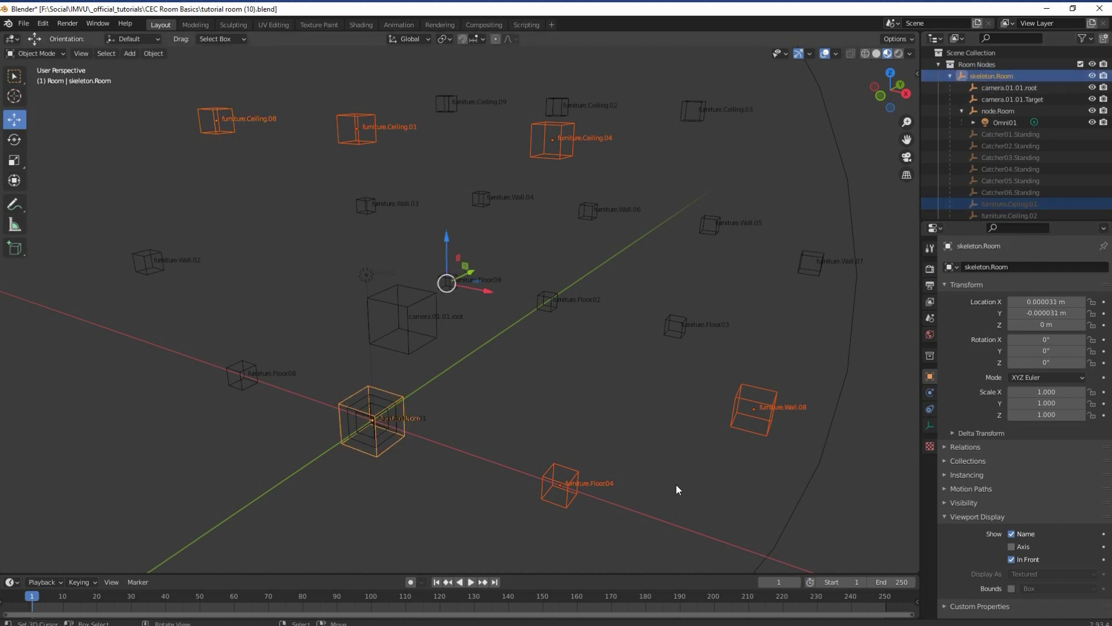
Set Transform Orientation to Local for furniture.Floor04, Wall.08 and Ceiling.04
left_click(560, 485)
key("KP_Decimal")
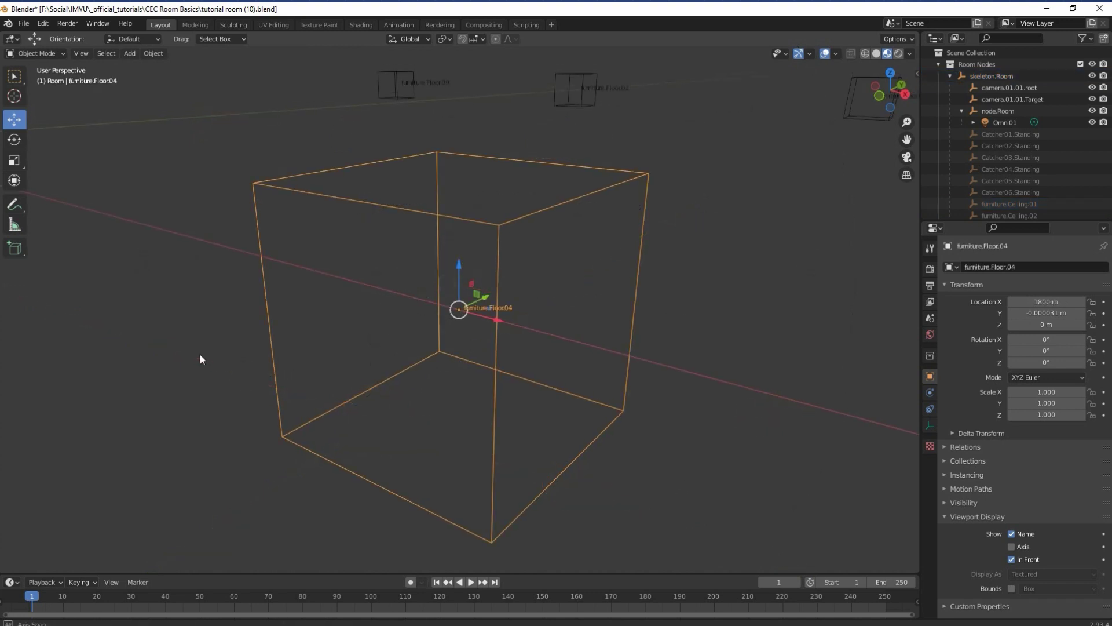
middle_click_drag(199, 354, 346, 352)
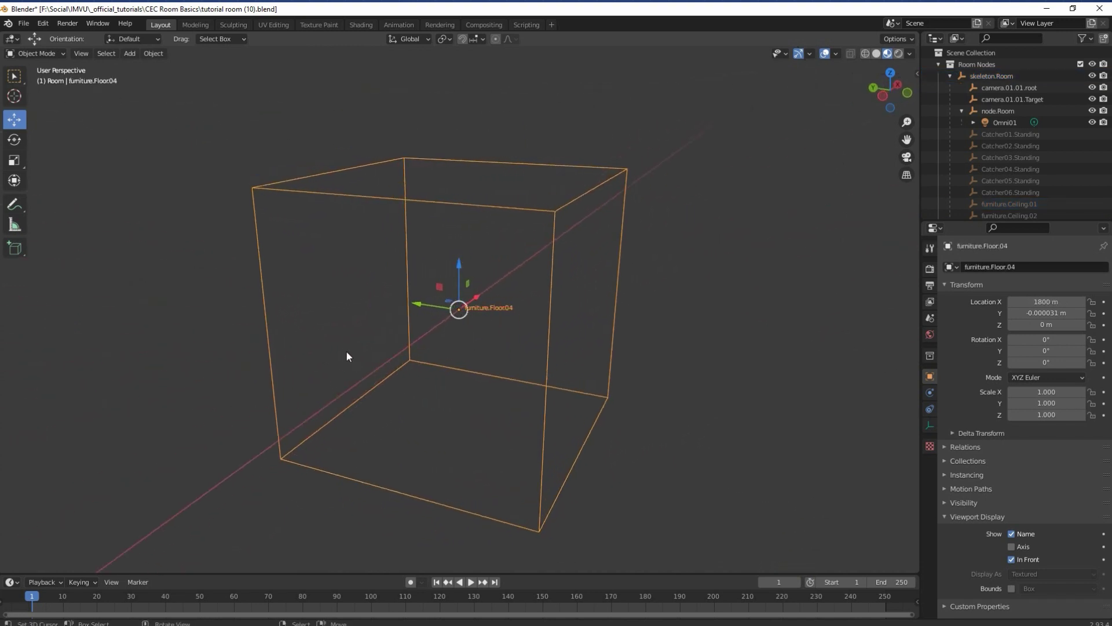
left_click(400, 41)
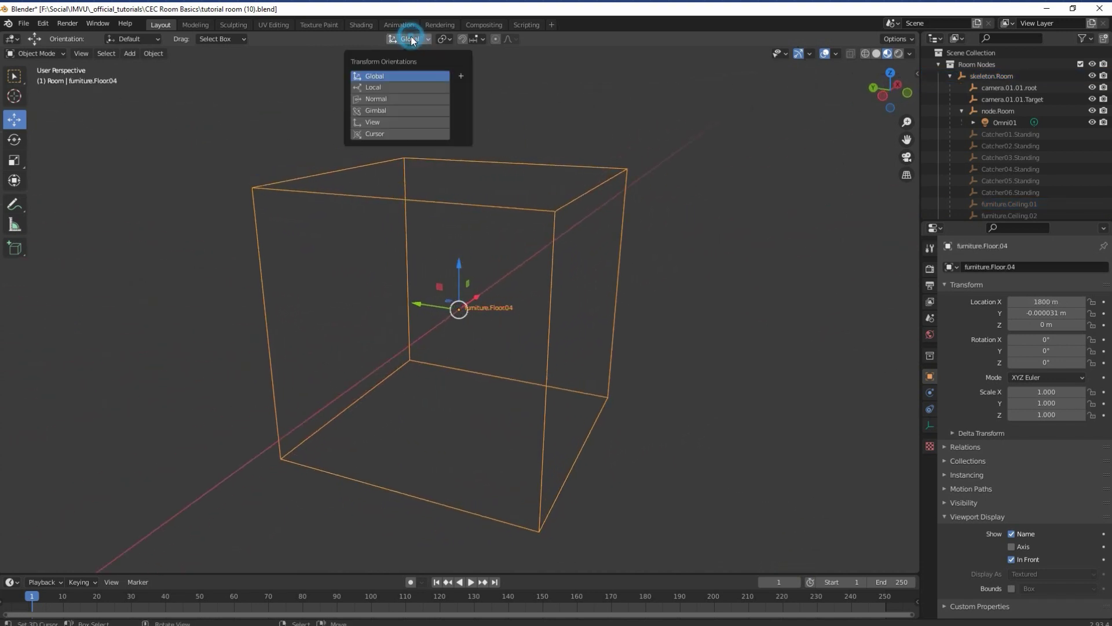
left_click(379, 87)
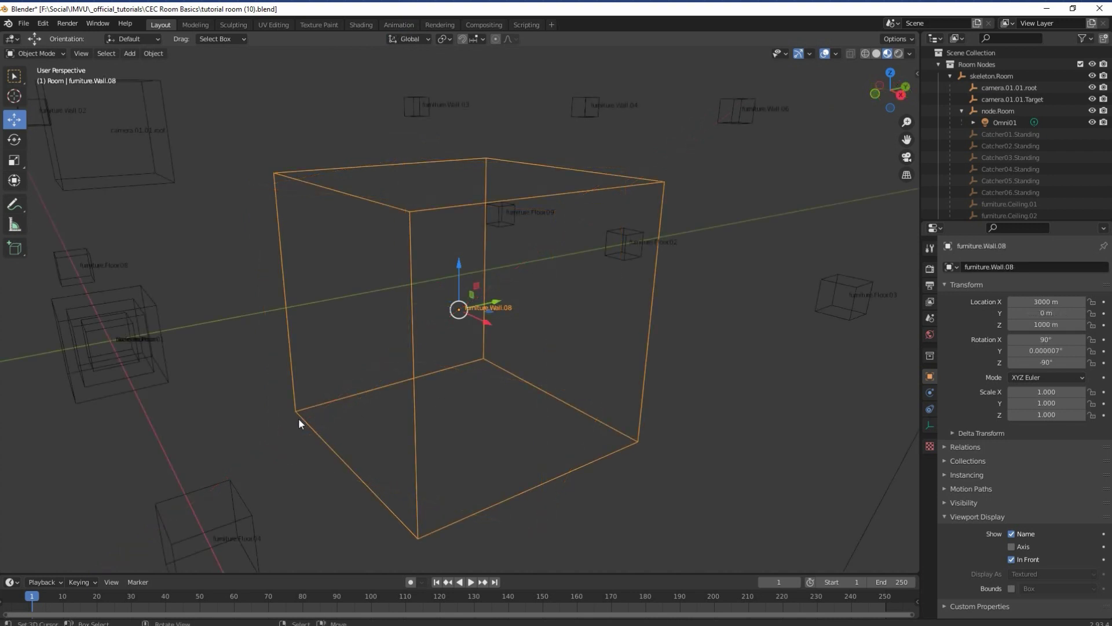
left_click(405, 40)
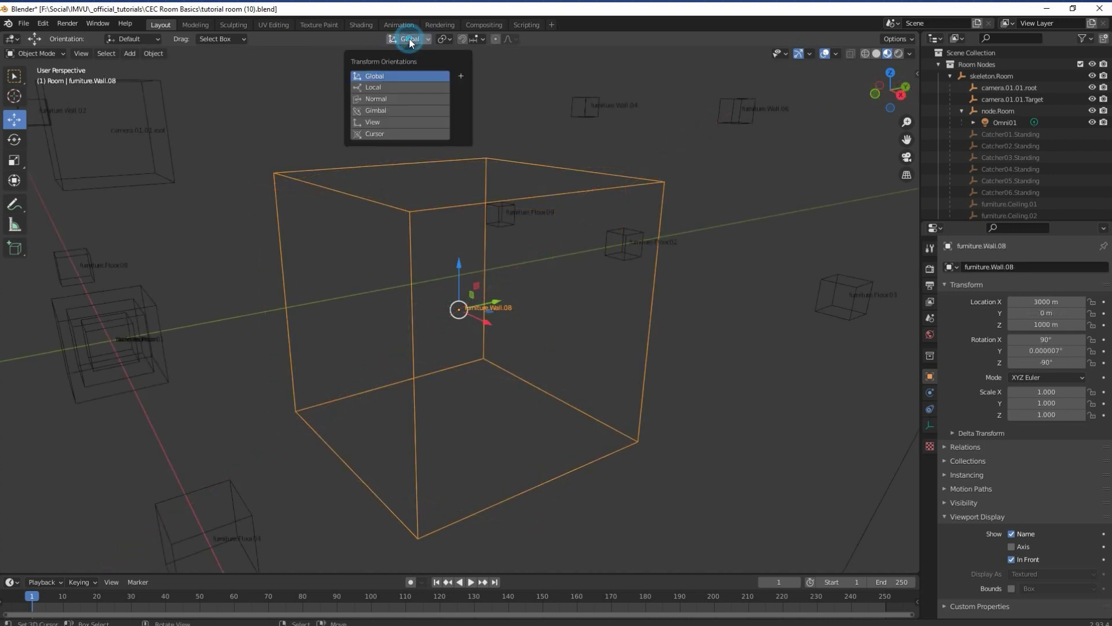
left_click(380, 86)
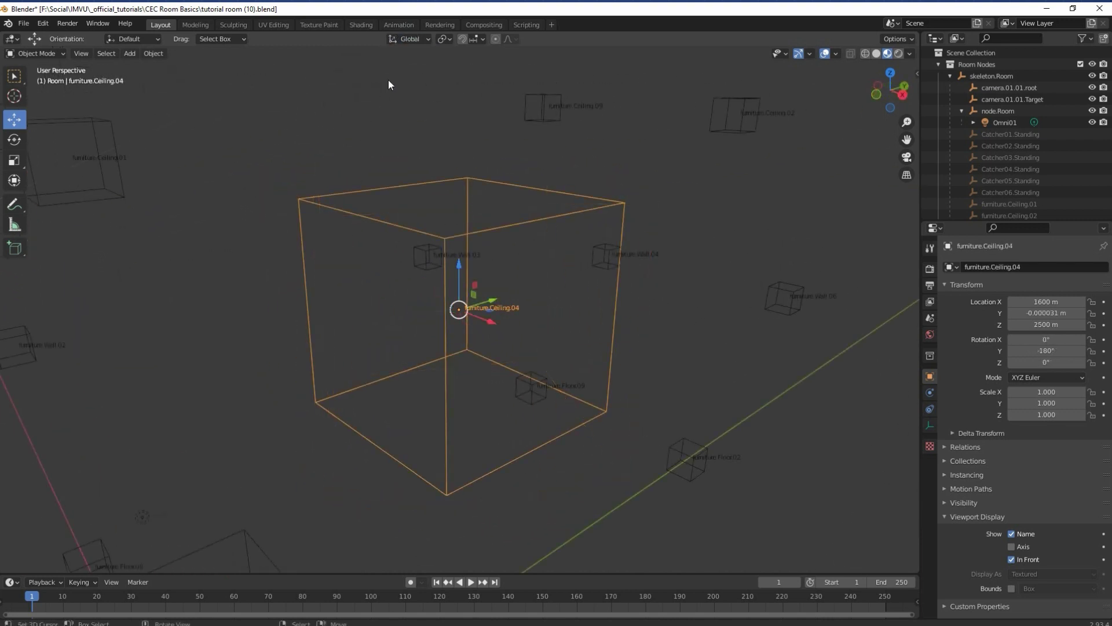
left_click(406, 39)
left_click(375, 88)
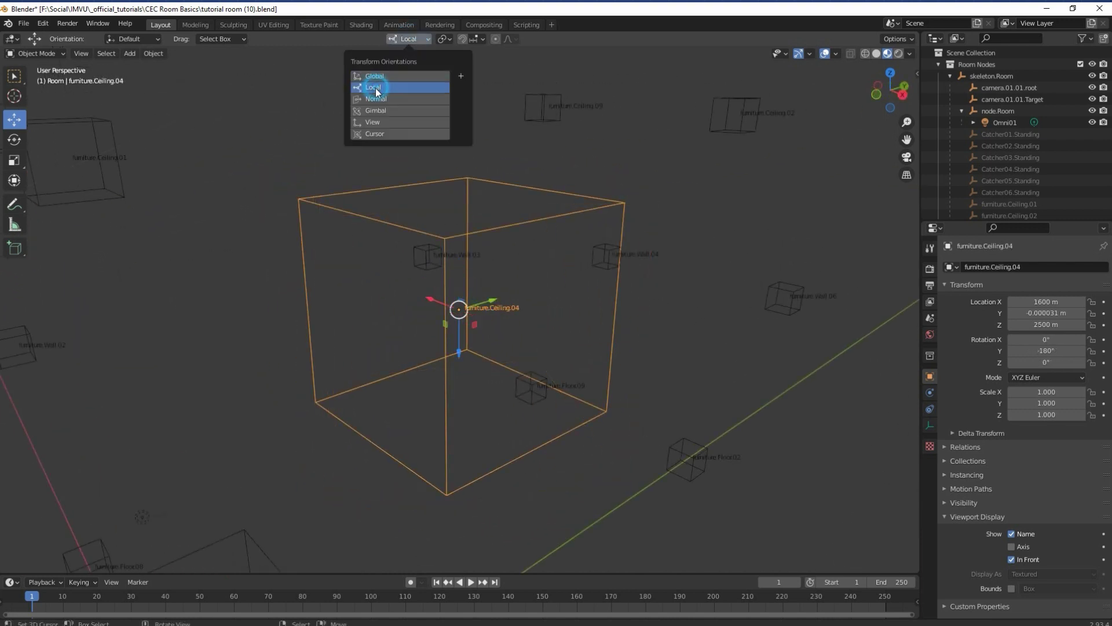
mouse_move(233, 468)
middle_mouse_down()
mouse_move(262, 432)
mouse_move(230, 469)
middle_mouse_up()
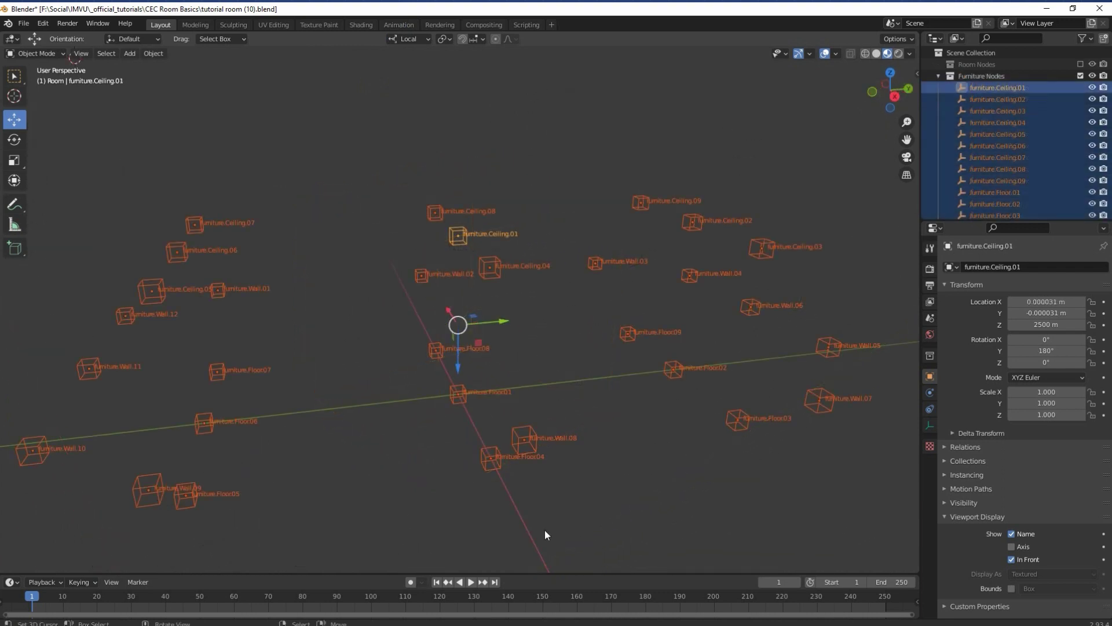
Open the furniture.Ceiling.01, .02 and .03 names for editing, leaving them unchanged
left_click(1027, 88)
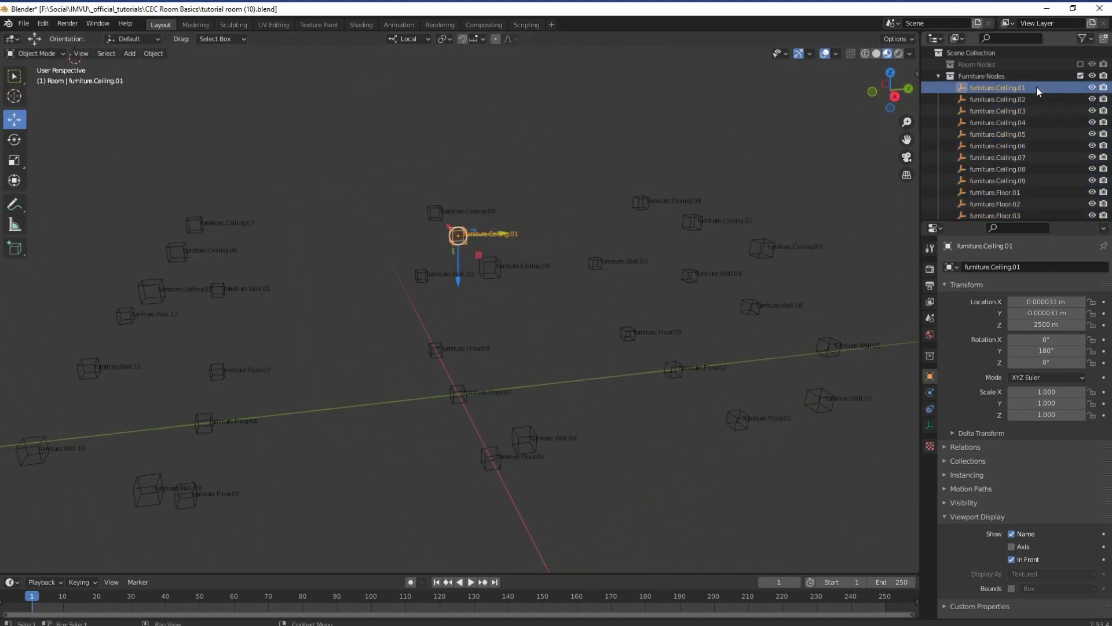
left_click(1031, 86)
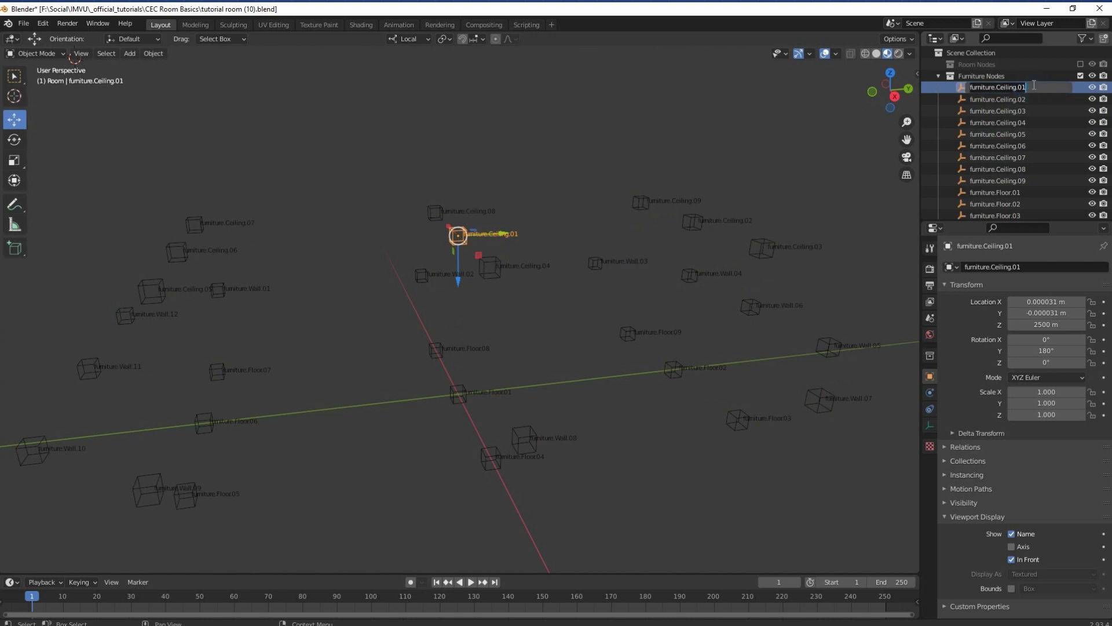
double_click(1032, 87)
left_click(1020, 87)
left_click(1024, 99)
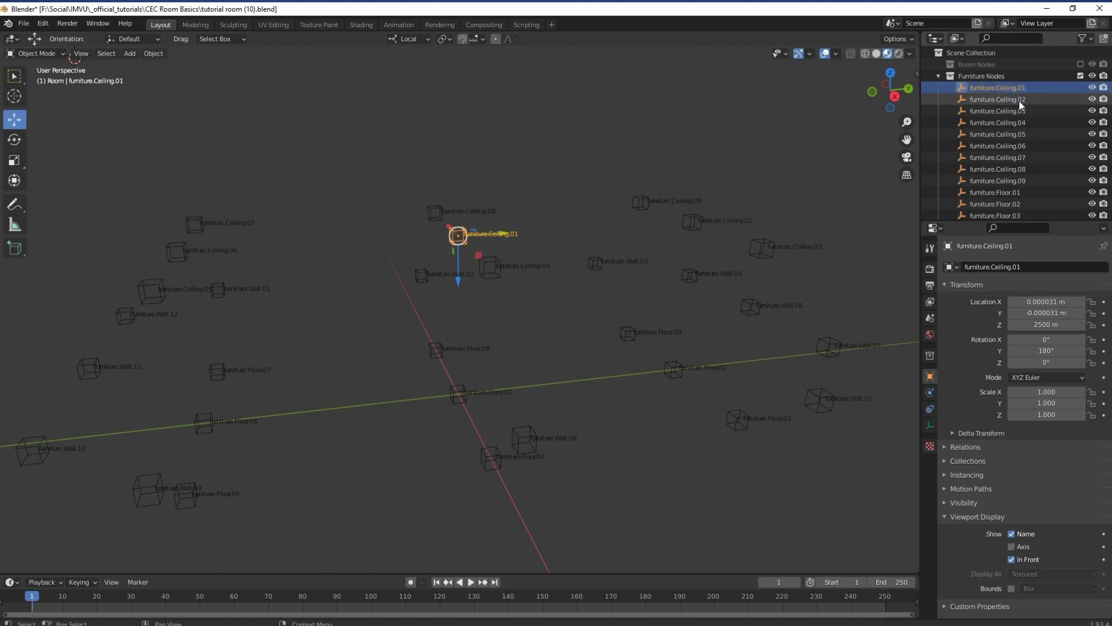
double_click(1024, 99)
left_click(1017, 99)
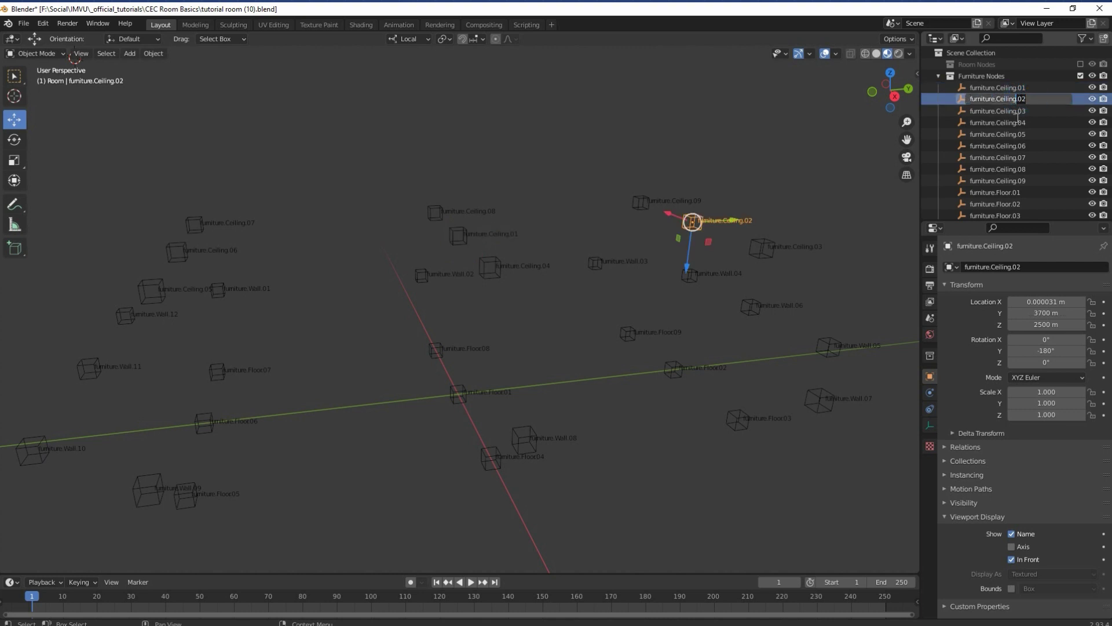
double_click(1020, 110)
left_click(1019, 111)
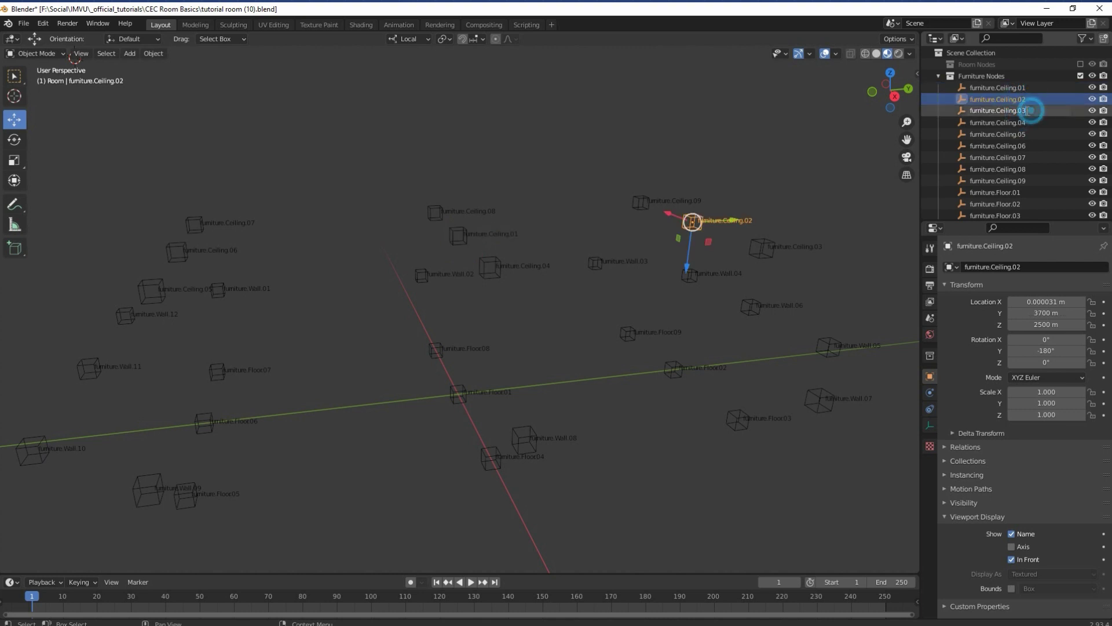
left_click(528, 486)
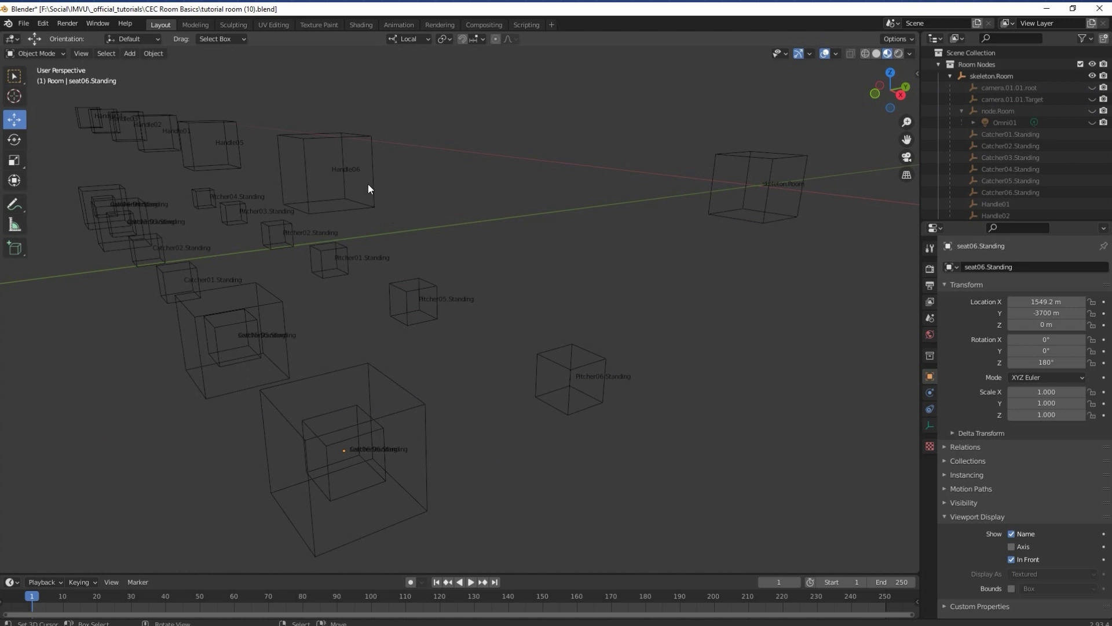
Select Handle06, Pitcher06.Standing, Catcher06.Standing and seat06.Standing together
left_click(368, 190)
left_click(552, 363, "shift")
left_click(381, 481, "shift")
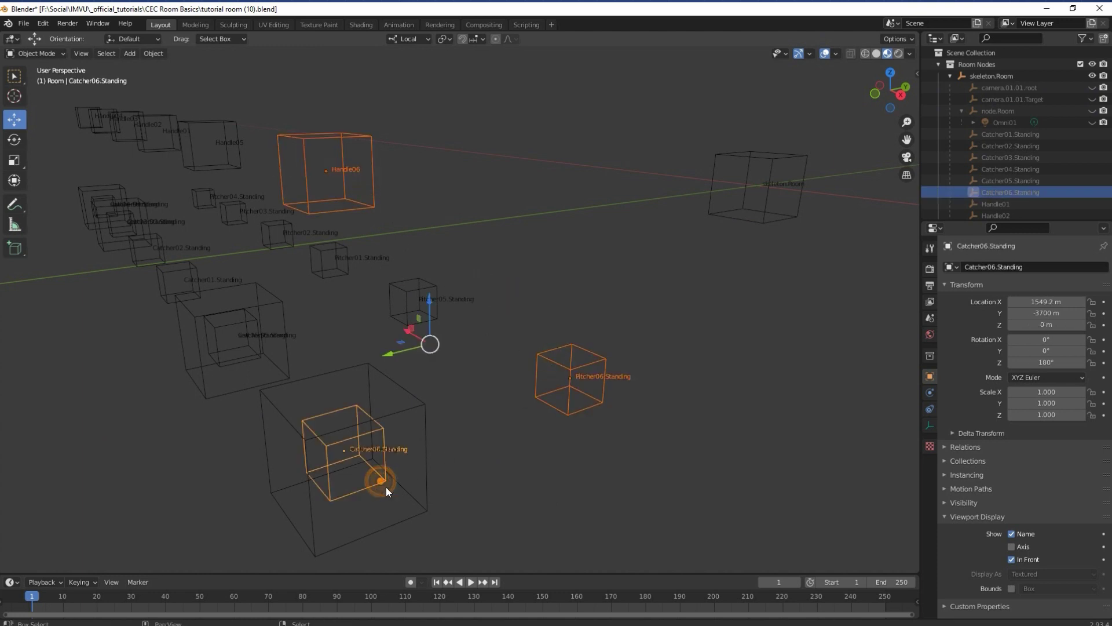
left_click(426, 459, "shift")
mouse_move(439, 484)
middle_mouse_down()
mouse_move(509, 489)
mouse_move(440, 479)
middle_mouse_up()
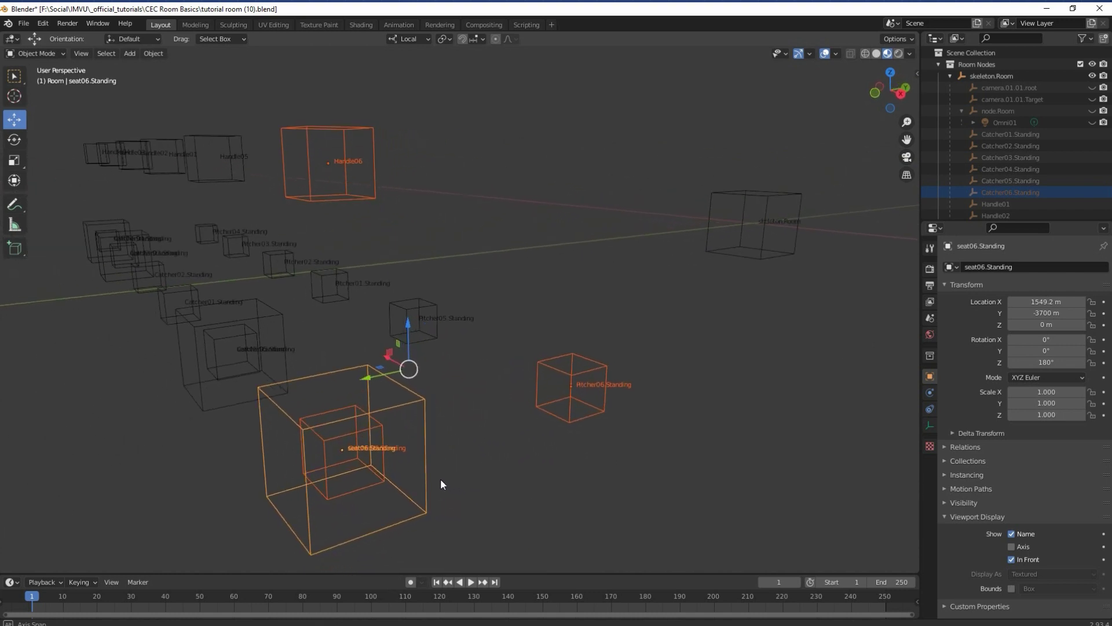
Make skeleton.Room active and enable Relationship Lines in the viewport overlays
left_click(986, 77, "ctrl")
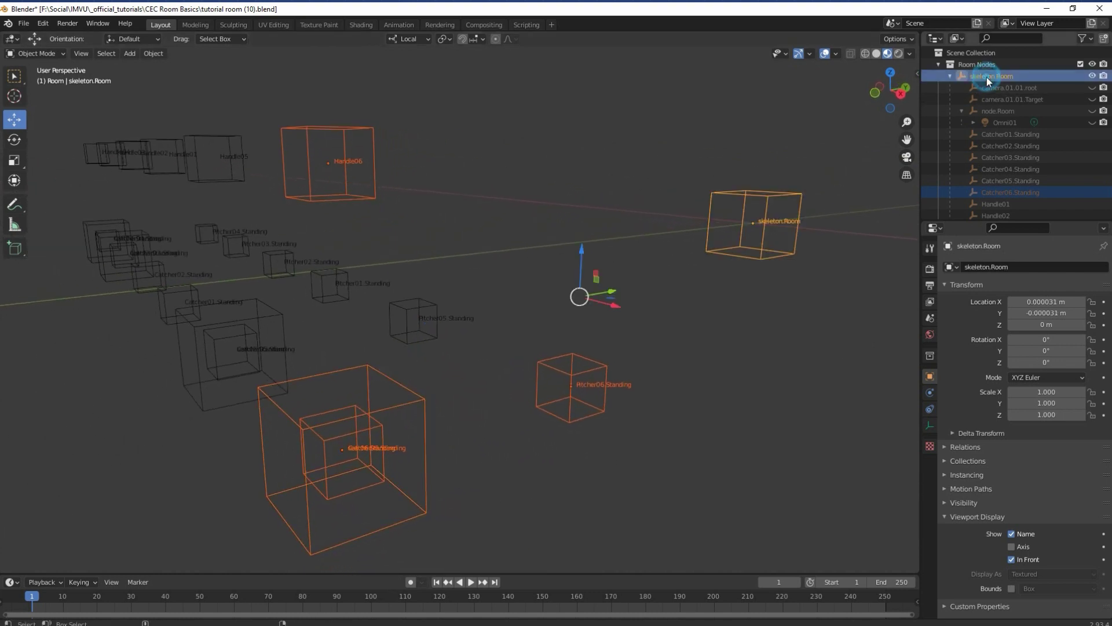
left_click(836, 53)
left_click(765, 206)
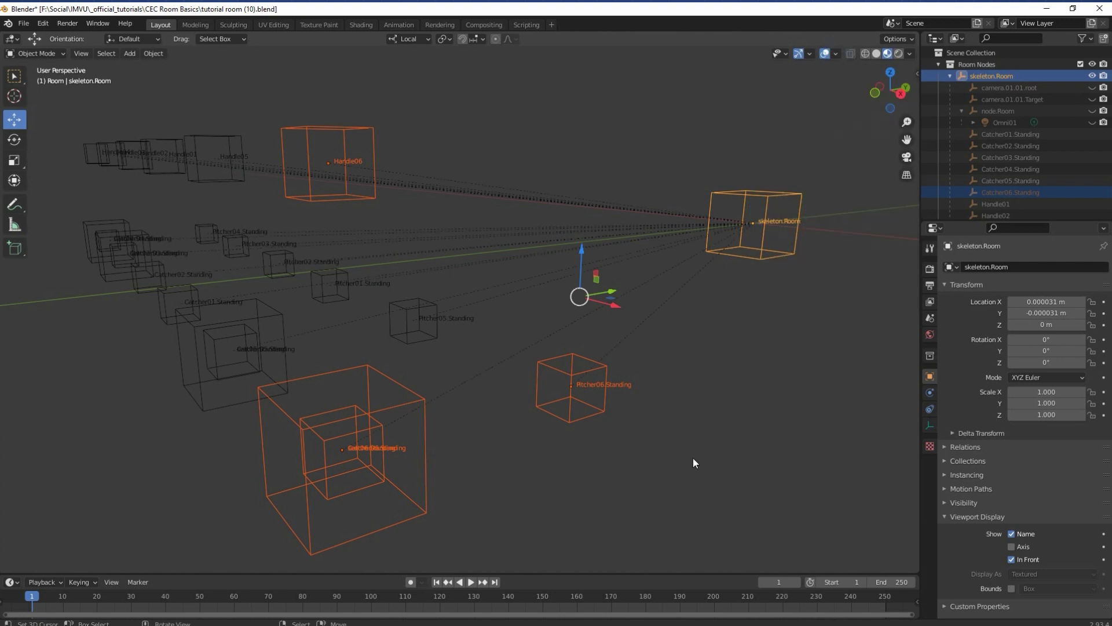
Turn off Relationship Lines in the Viewport Overlays popover
left_click(836, 53)
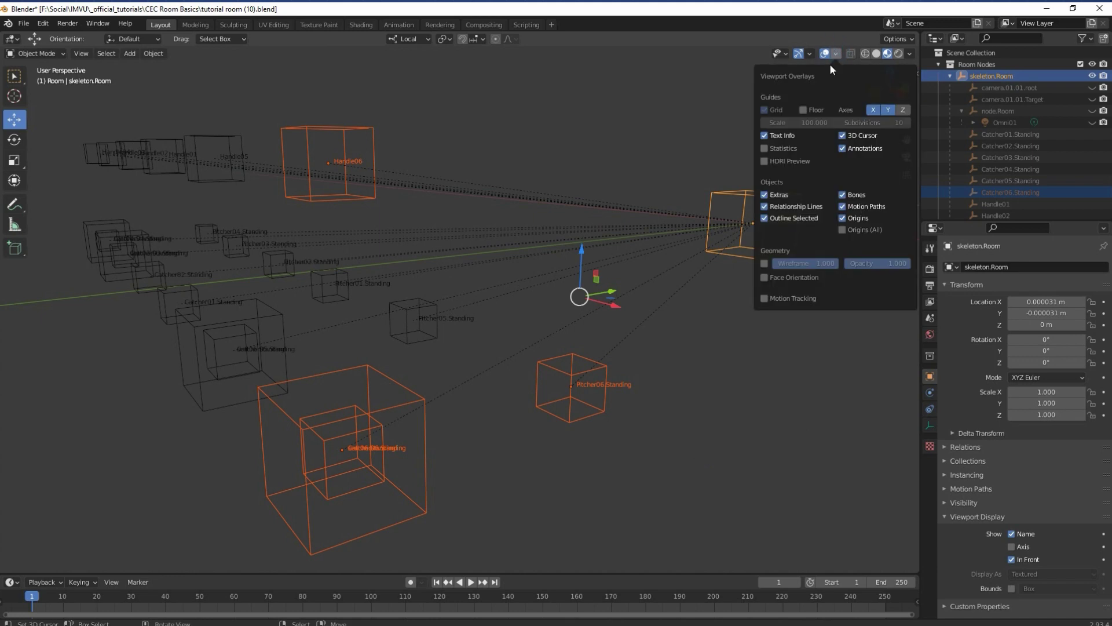
left_click(765, 207)
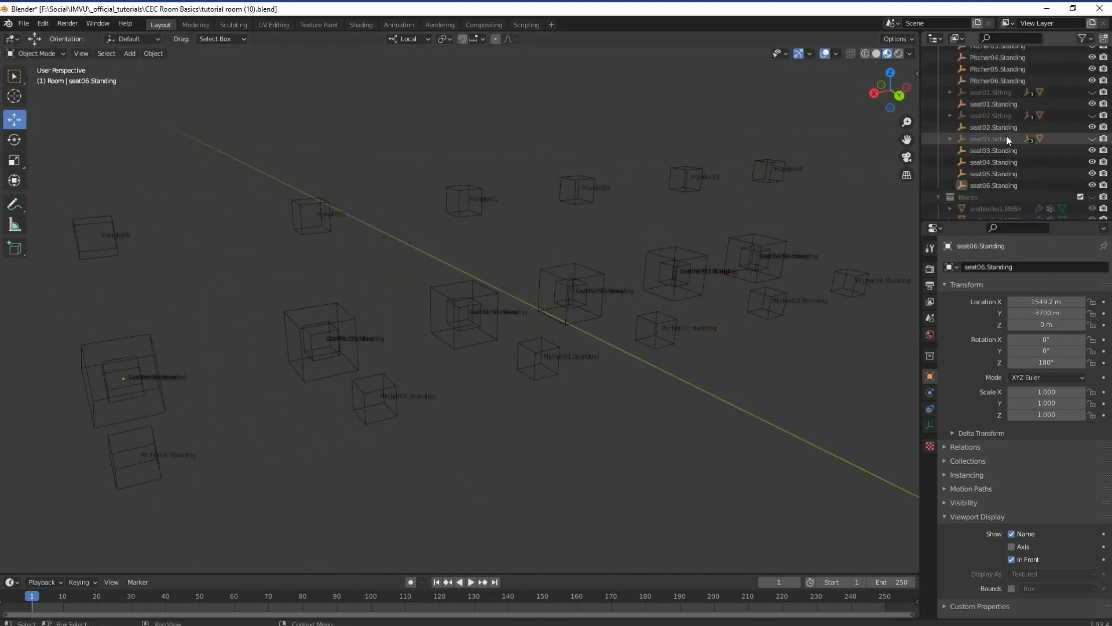
Select seat01.Standing and open its name for editing, leaving it unchanged
left_click(991, 104)
double_click(989, 104)
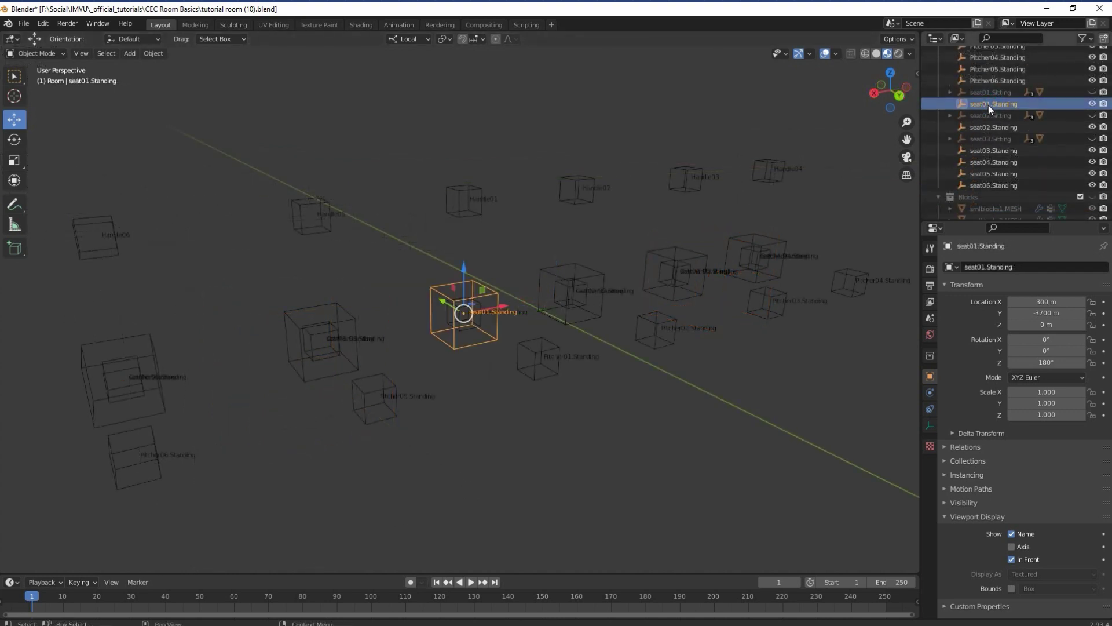
scroll(988, 104, "up", 1)
left_click(987, 126)
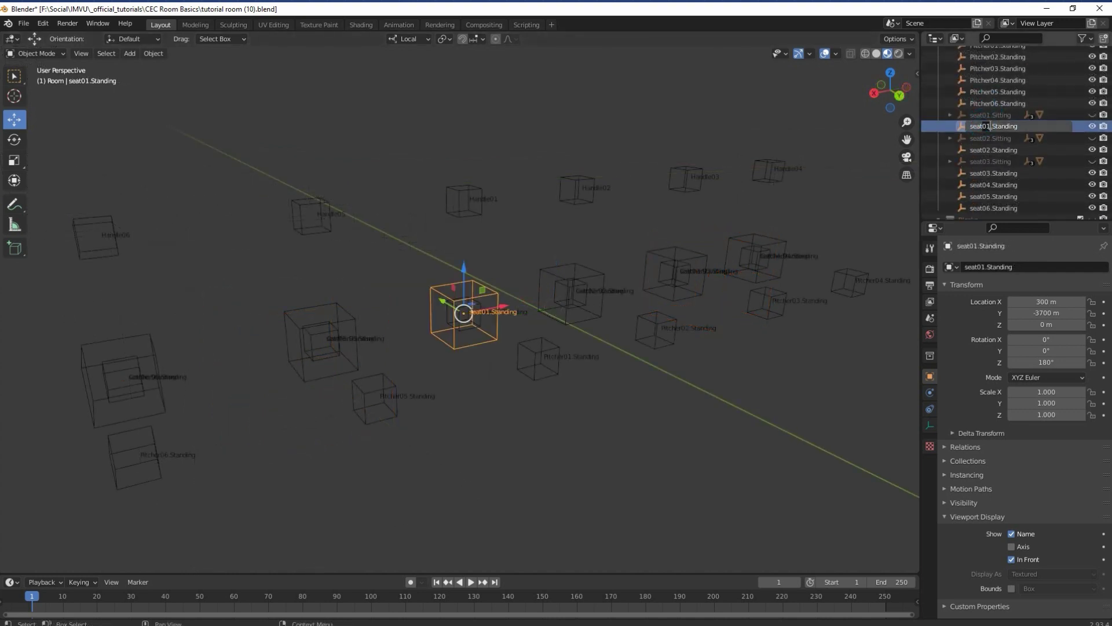
left_click(994, 152)
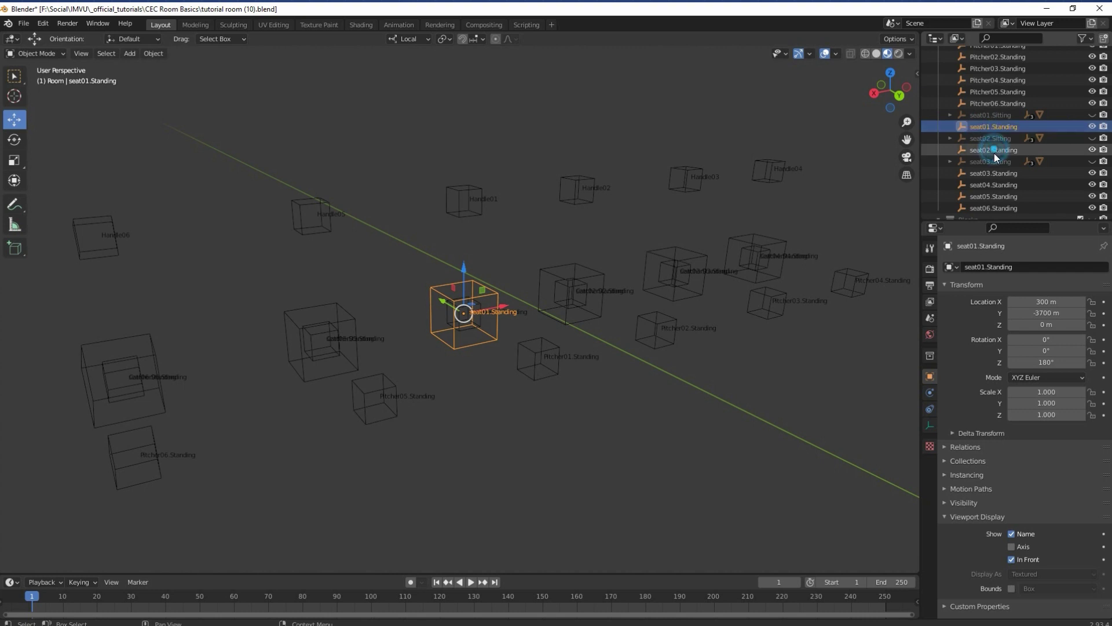
Check the Location of seat02.Standing through seat06.Standing, one after another
left_click(995, 152)
left_click(993, 173)
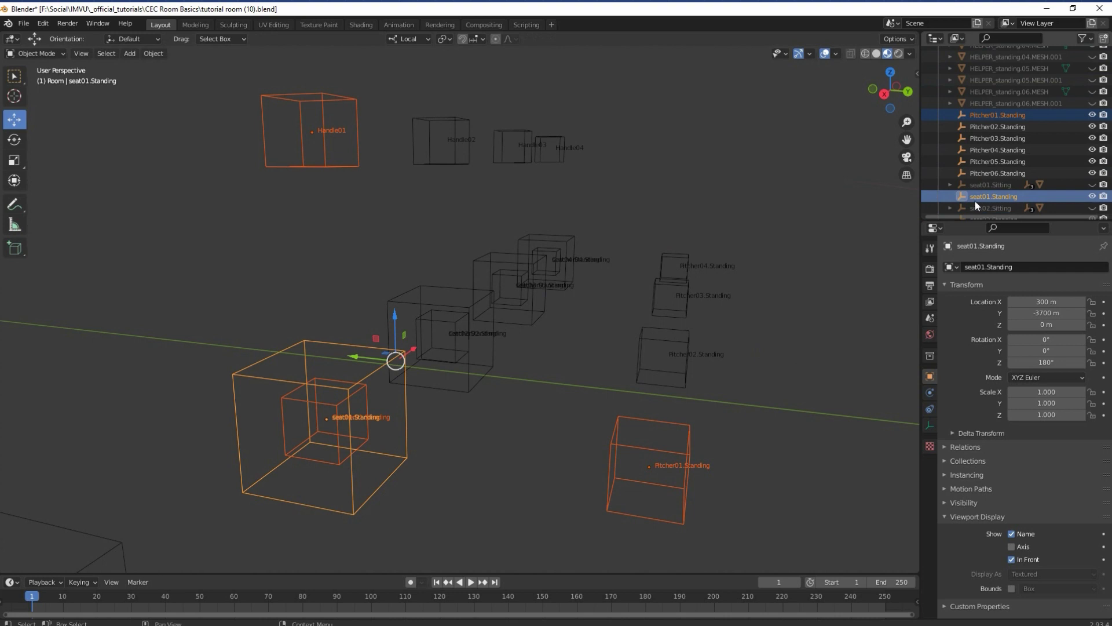
scroll(1006, 182, "up", 6)
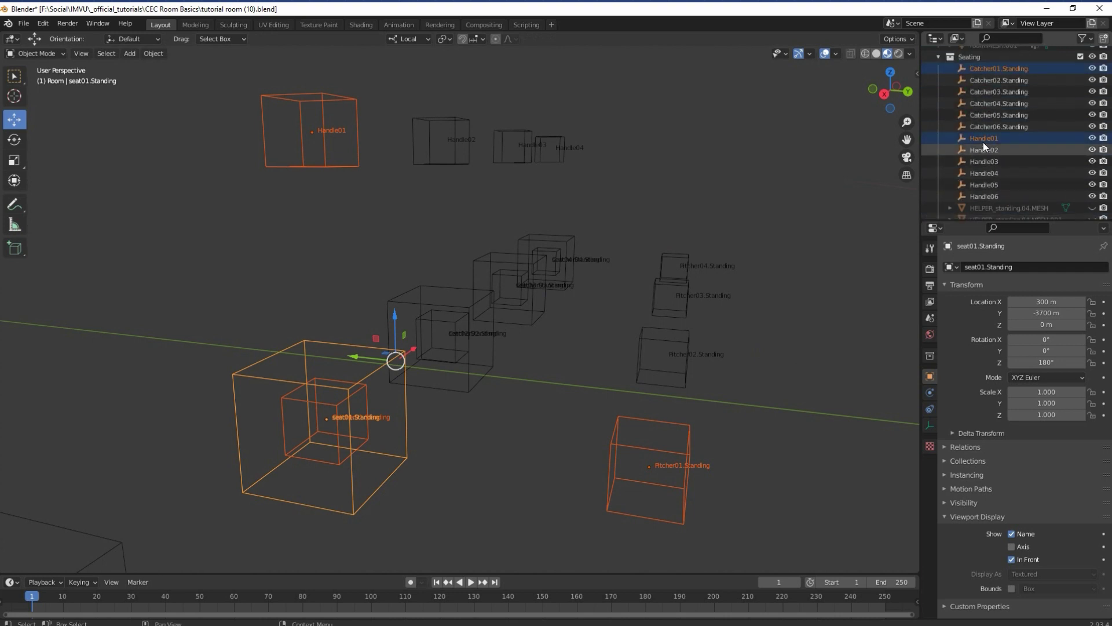
scroll(982, 142, "up", 2)
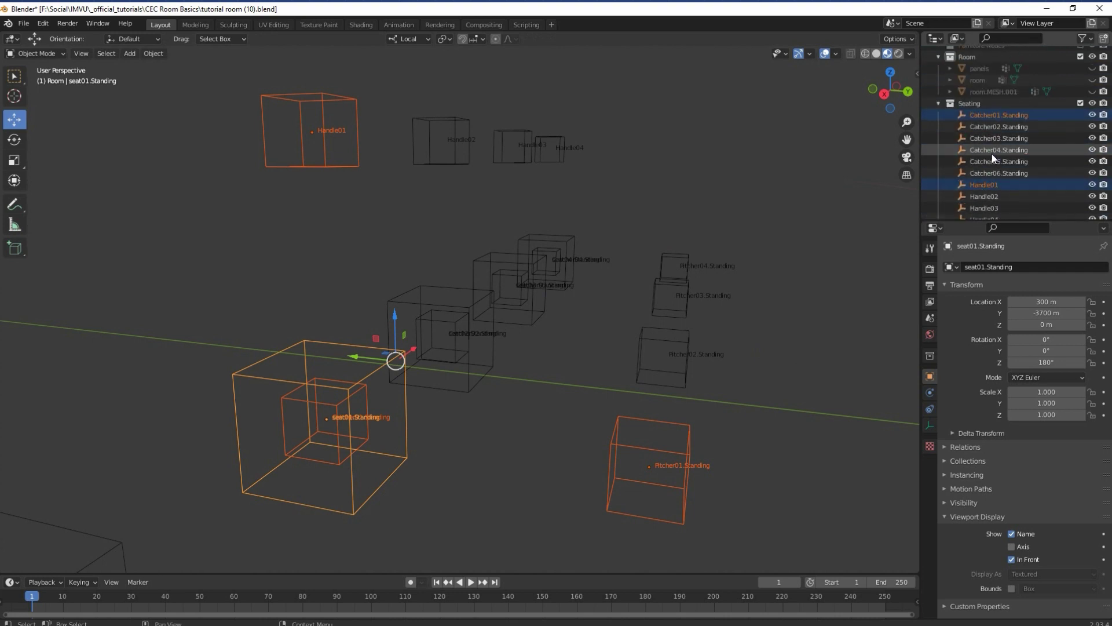
scroll(1021, 148, "down", 7)
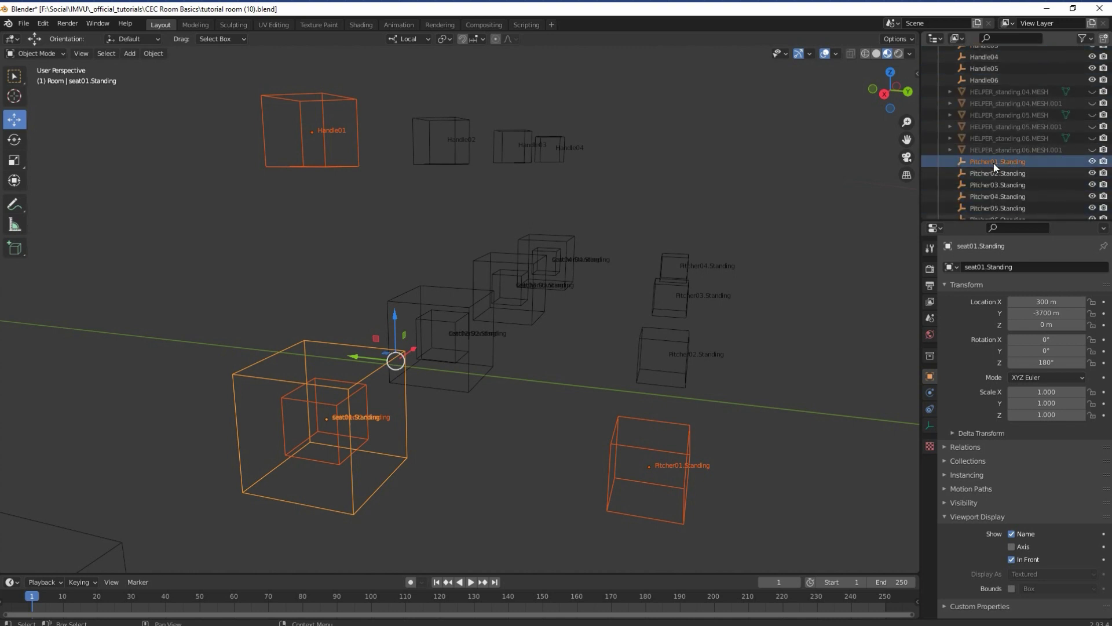
scroll(993, 162, "down", 5)
left_click(992, 155)
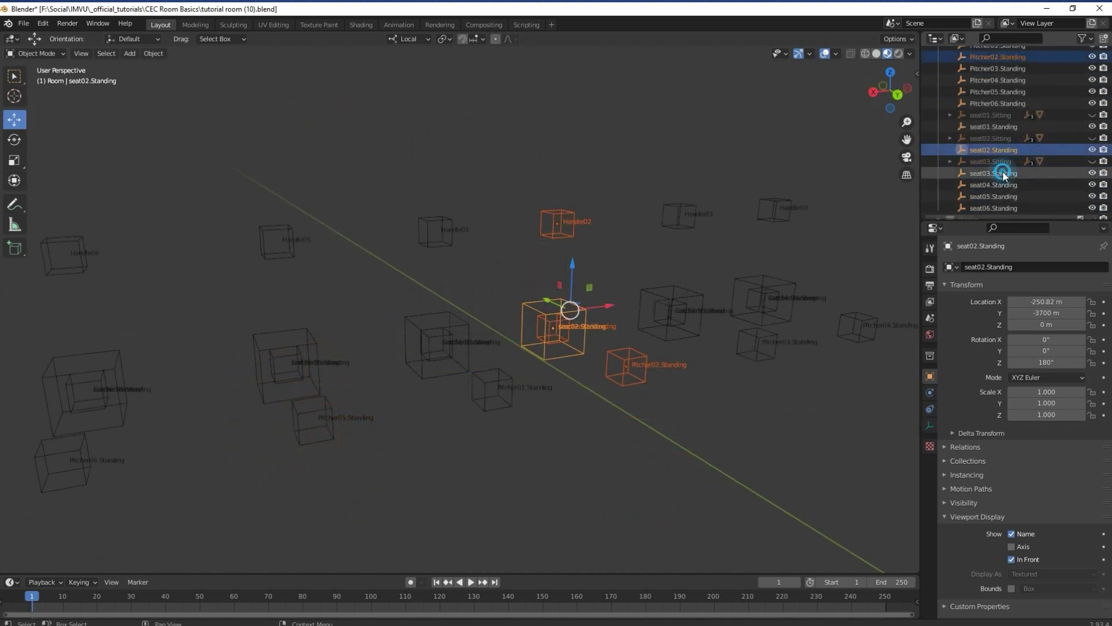
left_click(1002, 172)
left_click(1003, 184)
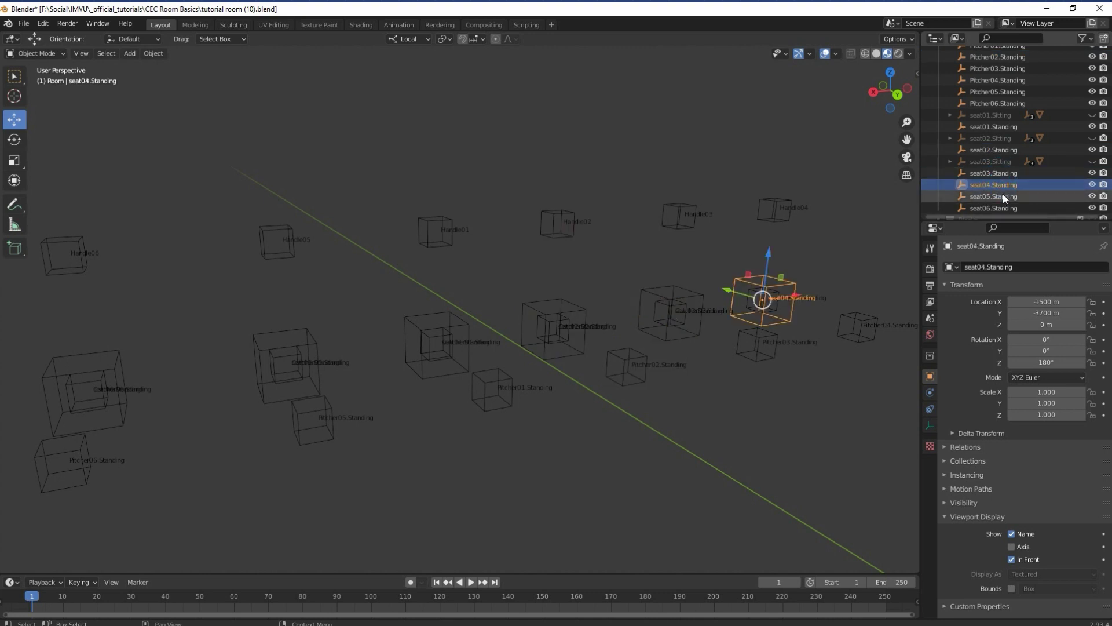
left_click(1003, 197)
left_click(1003, 207)
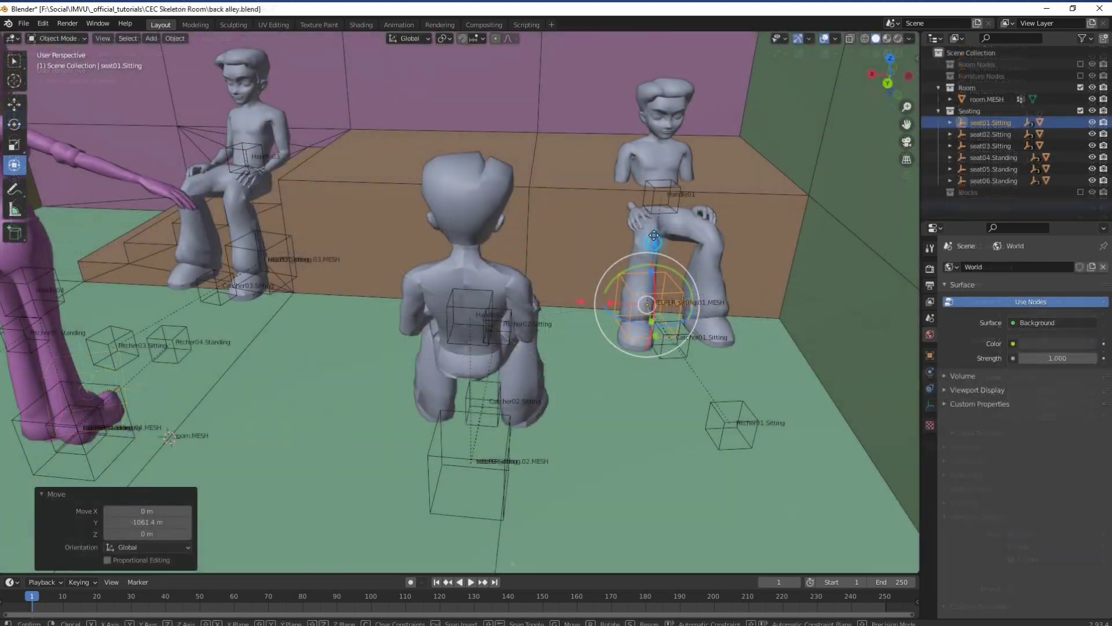
Raise seat01.Sitting by 185.18 m, then shift it sideways along X
key("g")
left_click(654, 260)
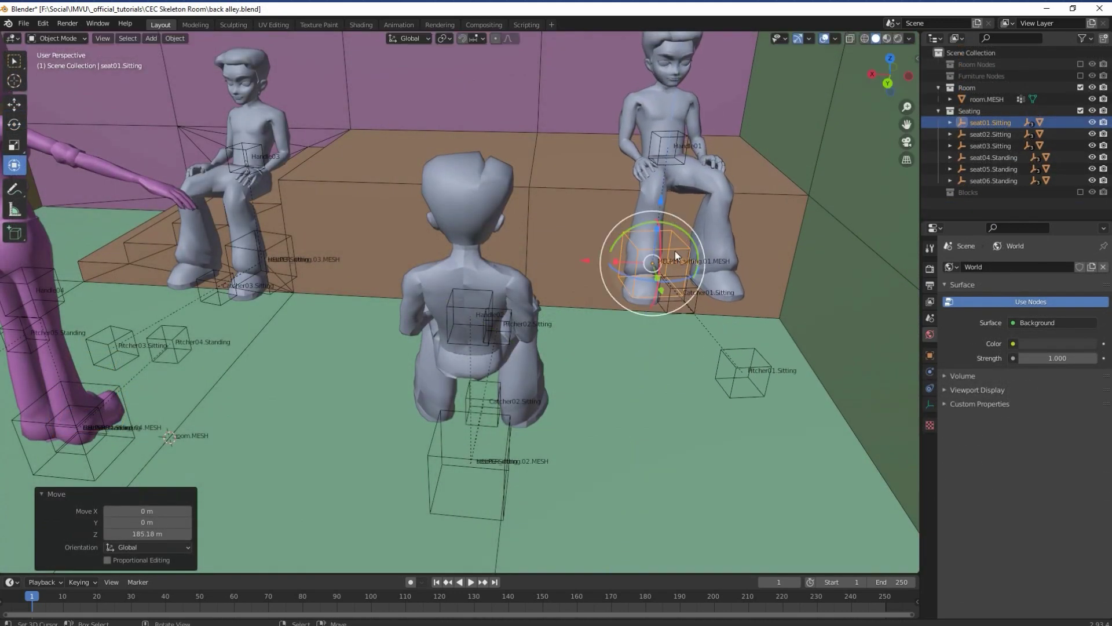
key("g")
key("x")
left_click(294, 246)
middle_click_drag(295, 247, 460, 439)
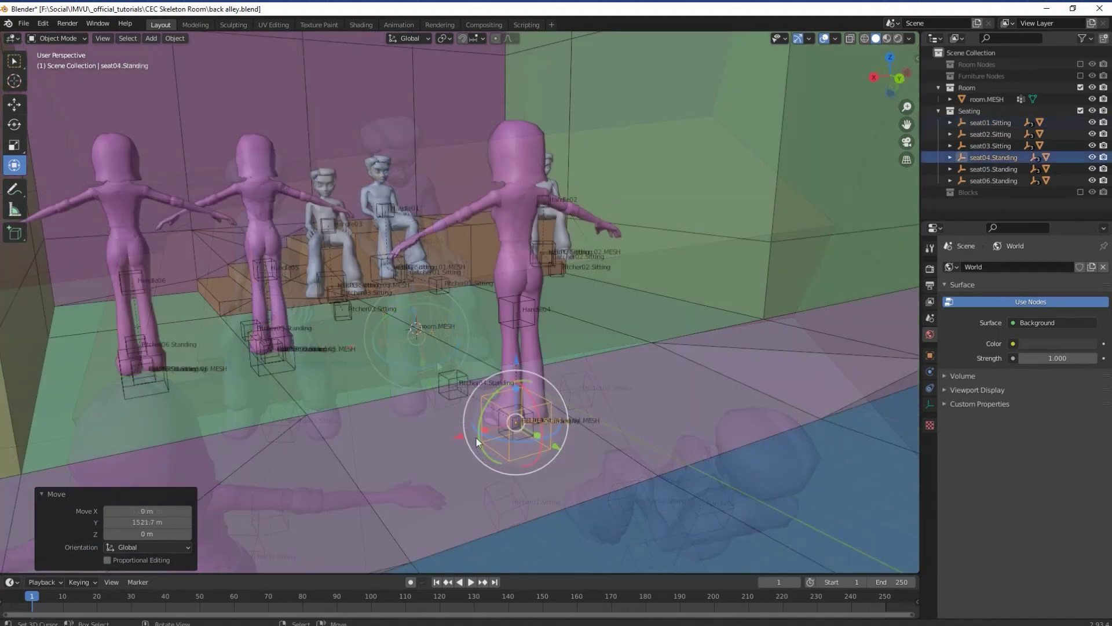
Rotate seat04.Standing about -84.5° and move it along X
key("r")
left_click(491, 445)
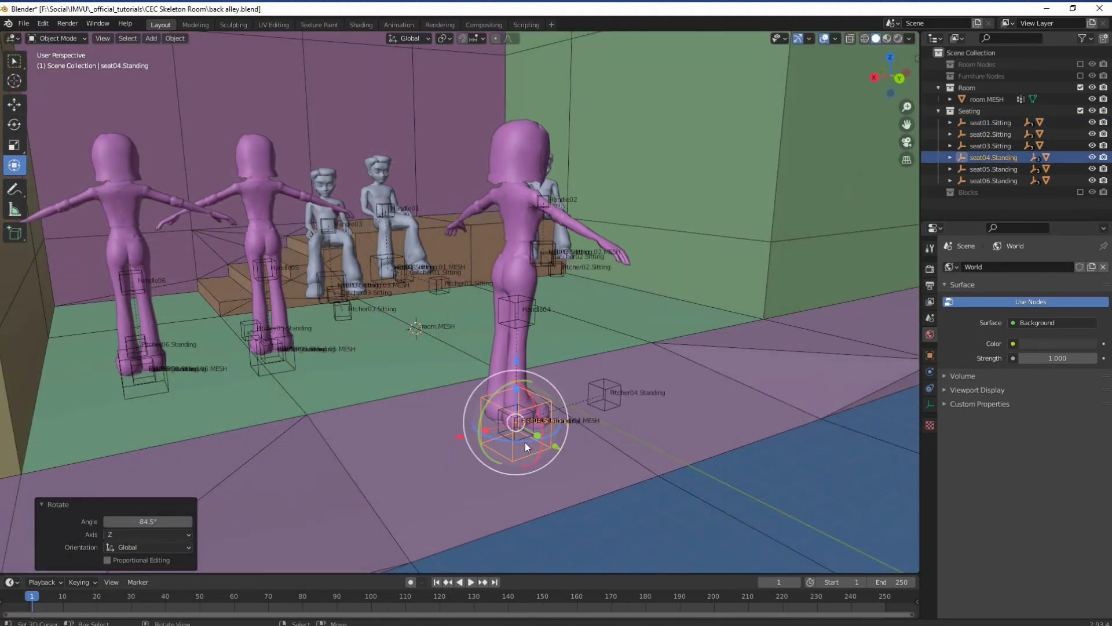
middle_click_drag(525, 443, 599, 432)
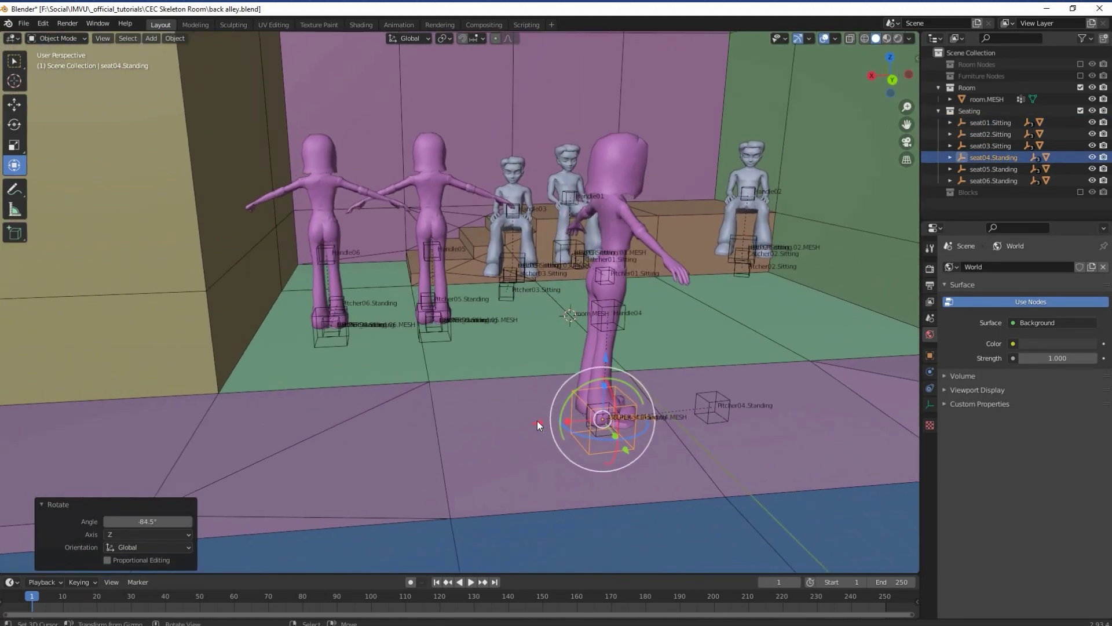
key("g")
key("x")
left_click(177, 423)
middle_click_drag(177, 423, 277, 423)
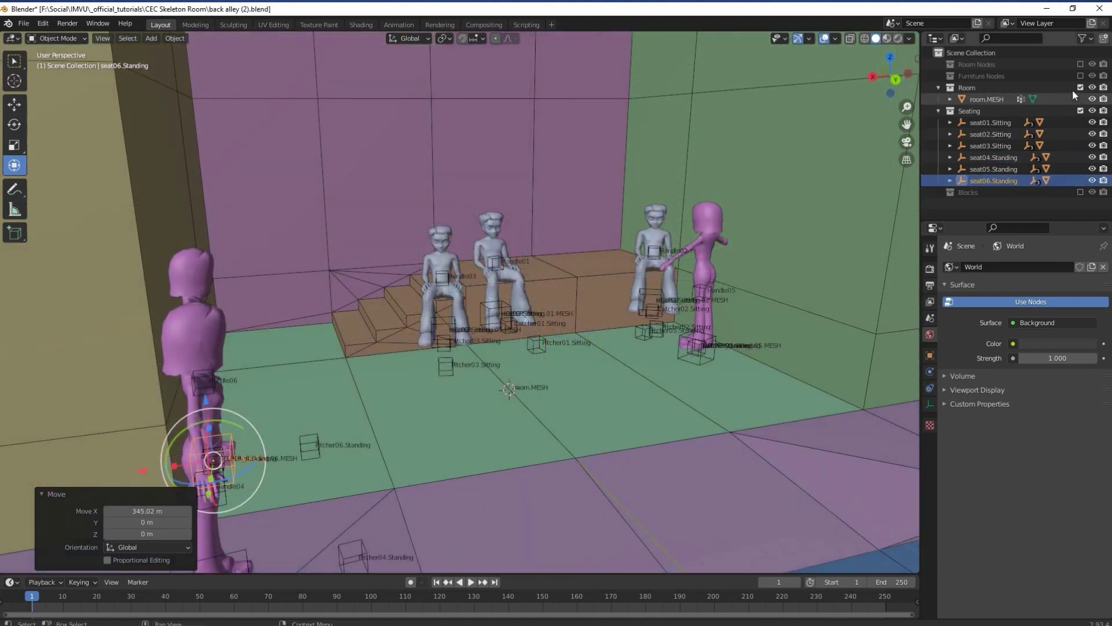
Include the Furniture Nodes collection, slide furniture.Ceiling.09 across the ceiling, and lower Pitcher02.Sitting
left_click(1081, 76)
middle_click_drag(683, 405, 527, 507)
left_click(489, 489)
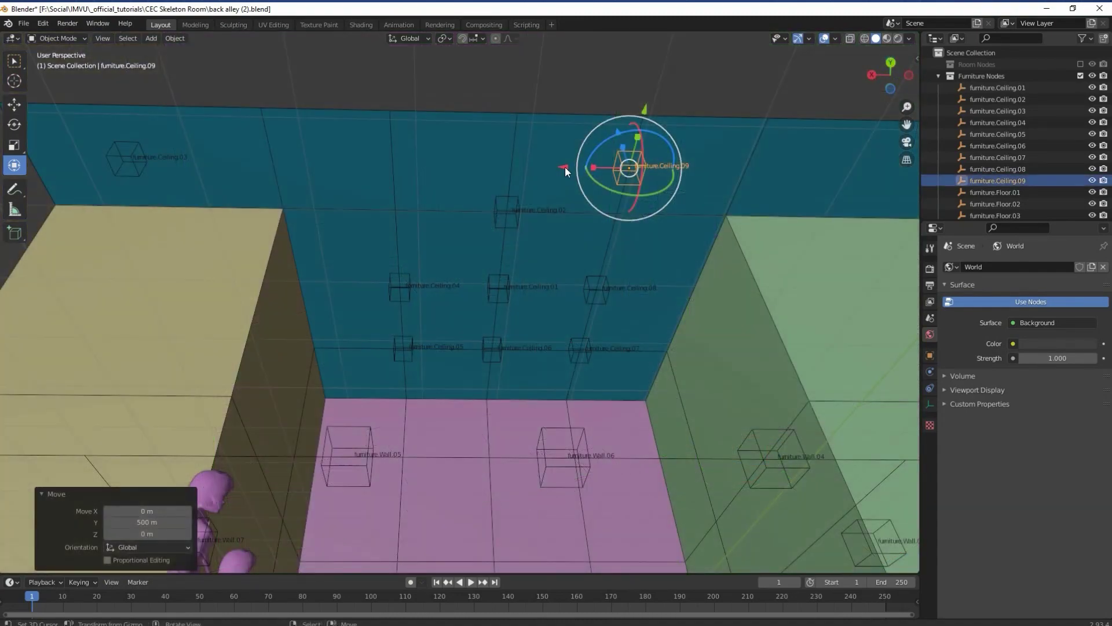
left_click_drag(565, 167, 790, 168)
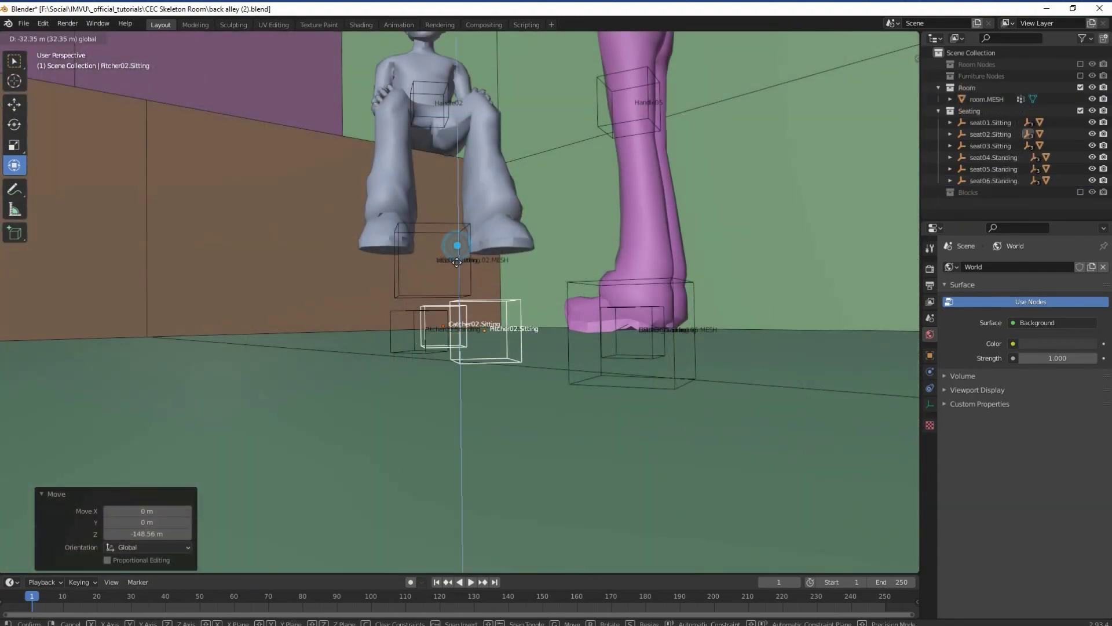
left_click_drag(457, 262, 456, 268)
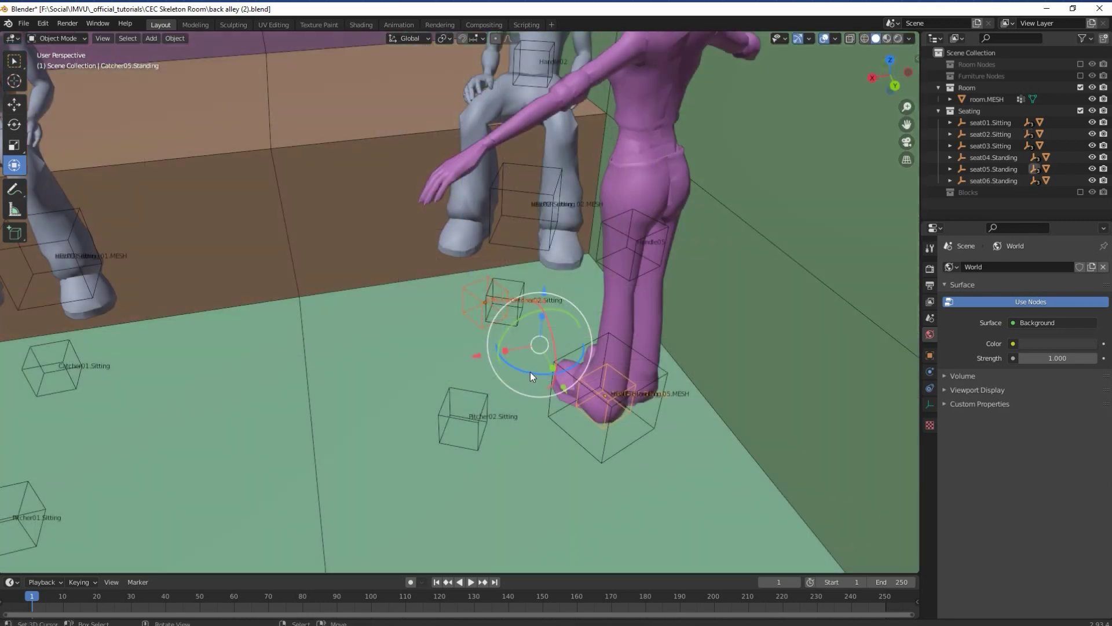
Rotate Pitcher05 and Catcher05 45°, then move them 220.6 m along X and along Y
left_click_drag(530, 372, 558, 385)
key("g")
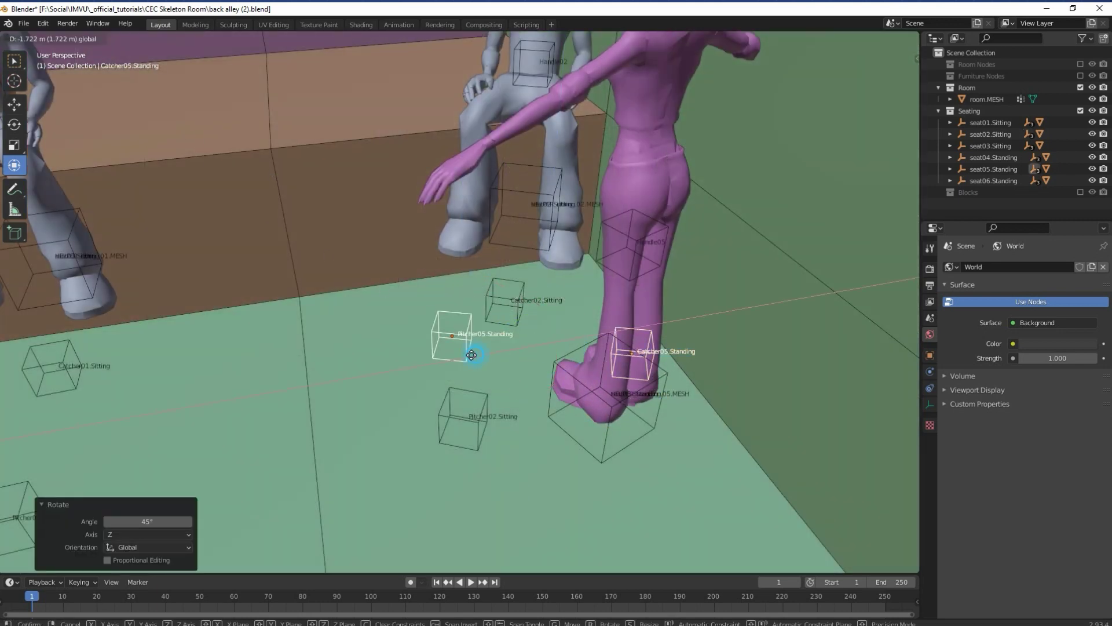
left_click(402, 371)
key("g")
key("y")
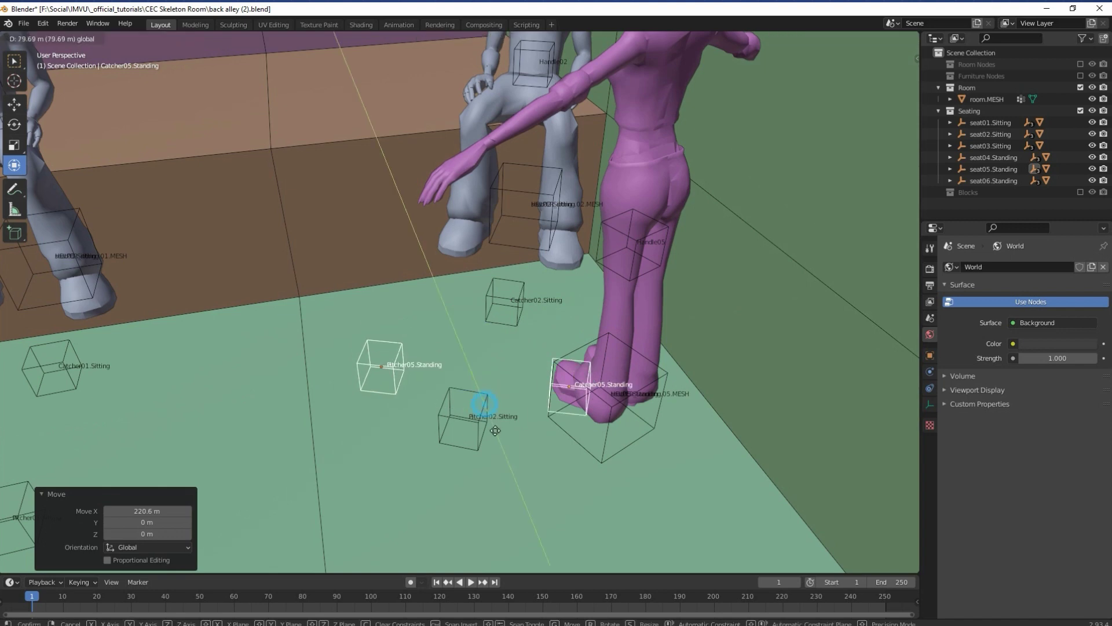
left_click(499, 426)
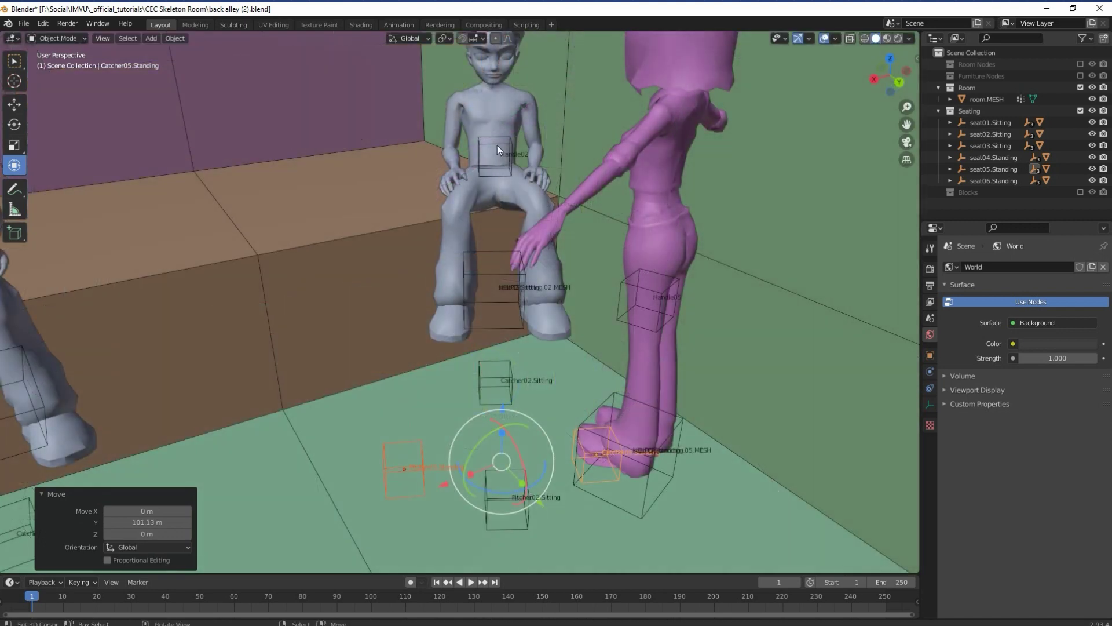
Move the Handle02 node to a new position
left_click(497, 145)
key("g")
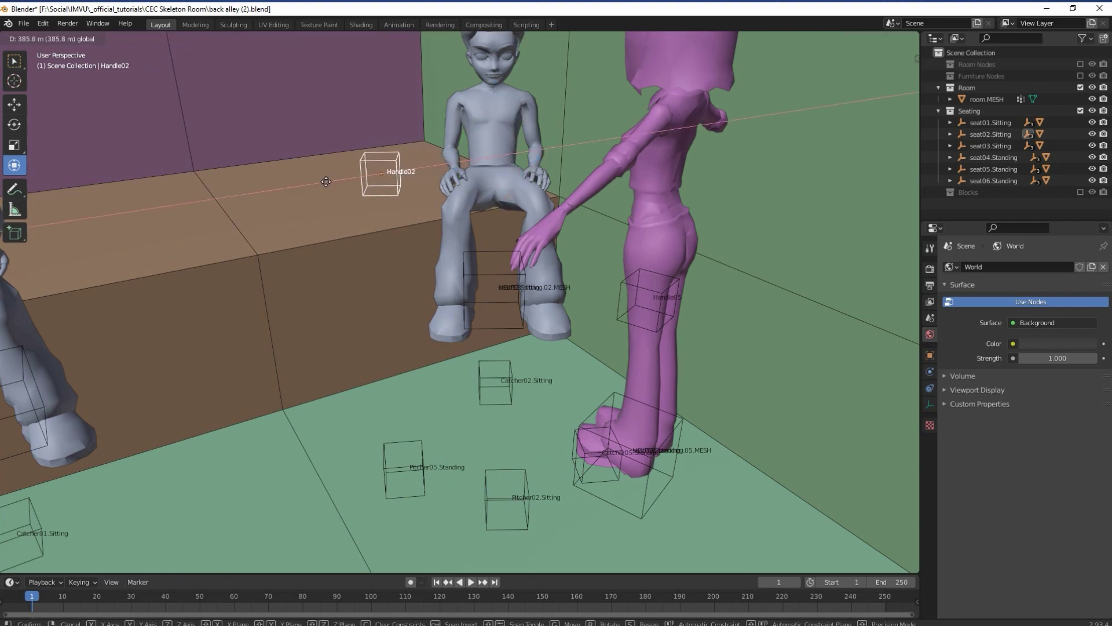
left_click(326, 182)
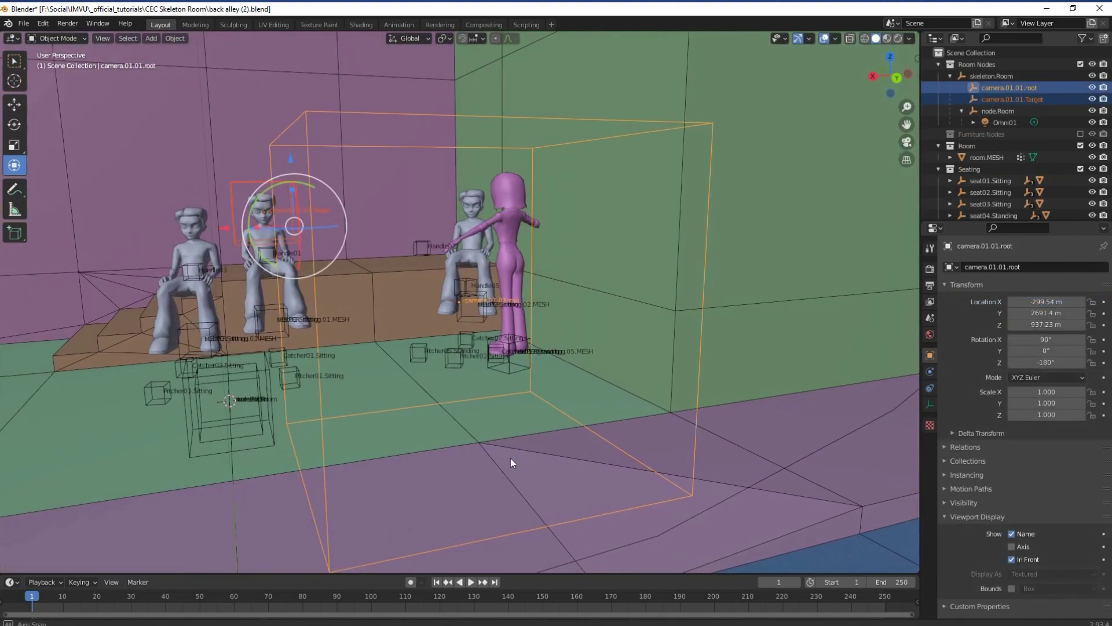
Raise Omni01 vertically to Z 3251.9 m, then slide it sideways along X
middle_click_drag(510, 458, 482, 442)
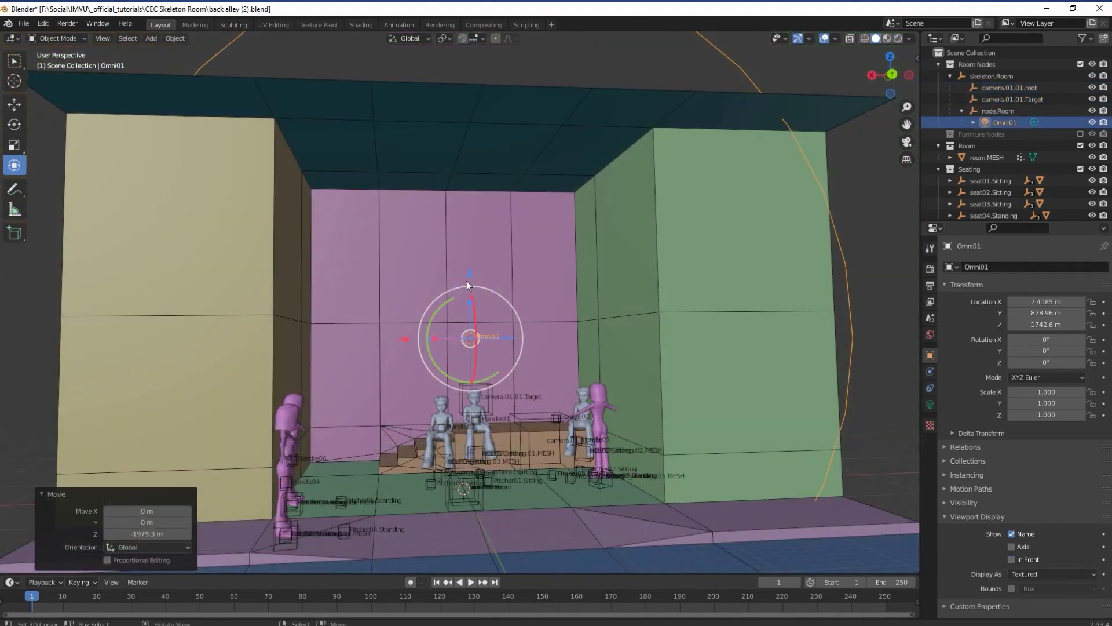
key("g")
key("z")
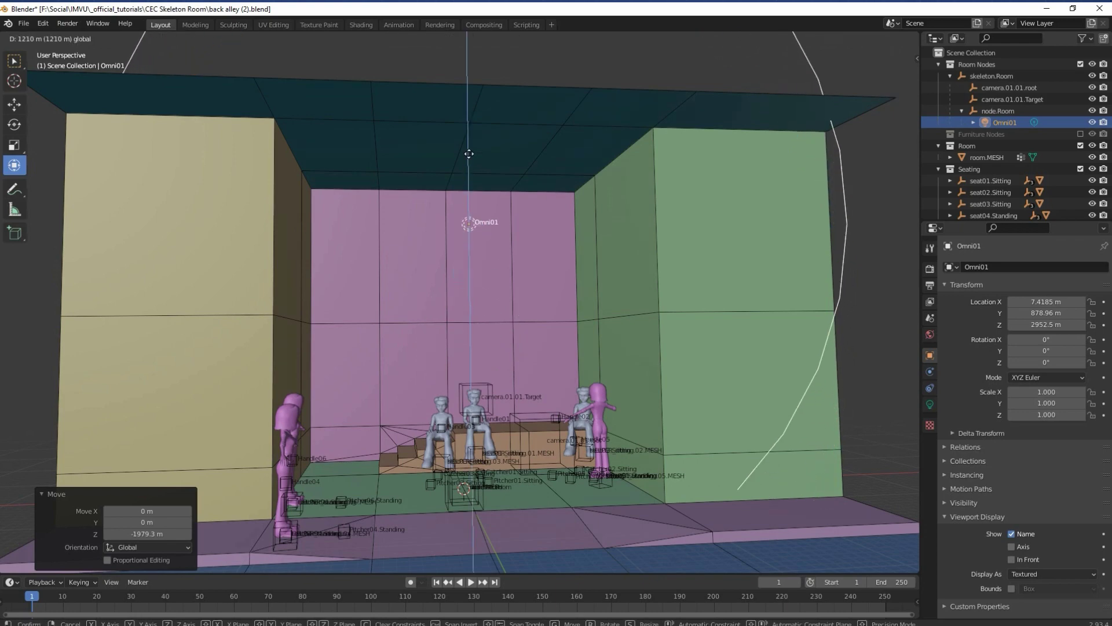
left_click(464, 139)
middle_click_drag(456, 269, 512, 277)
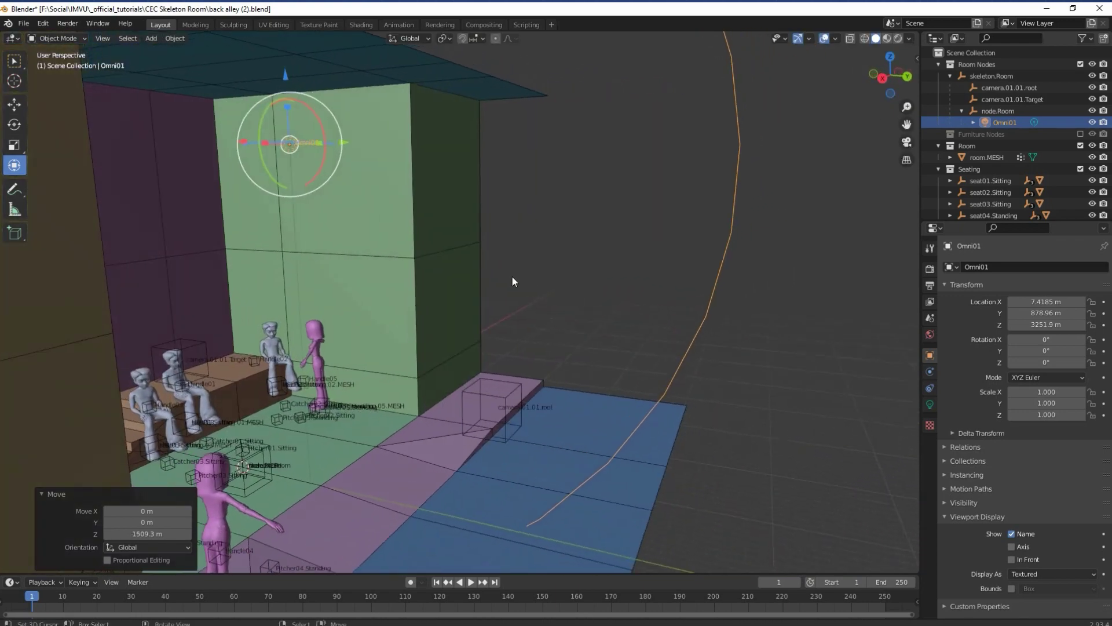
left_click_drag(237, 141, 354, 211)
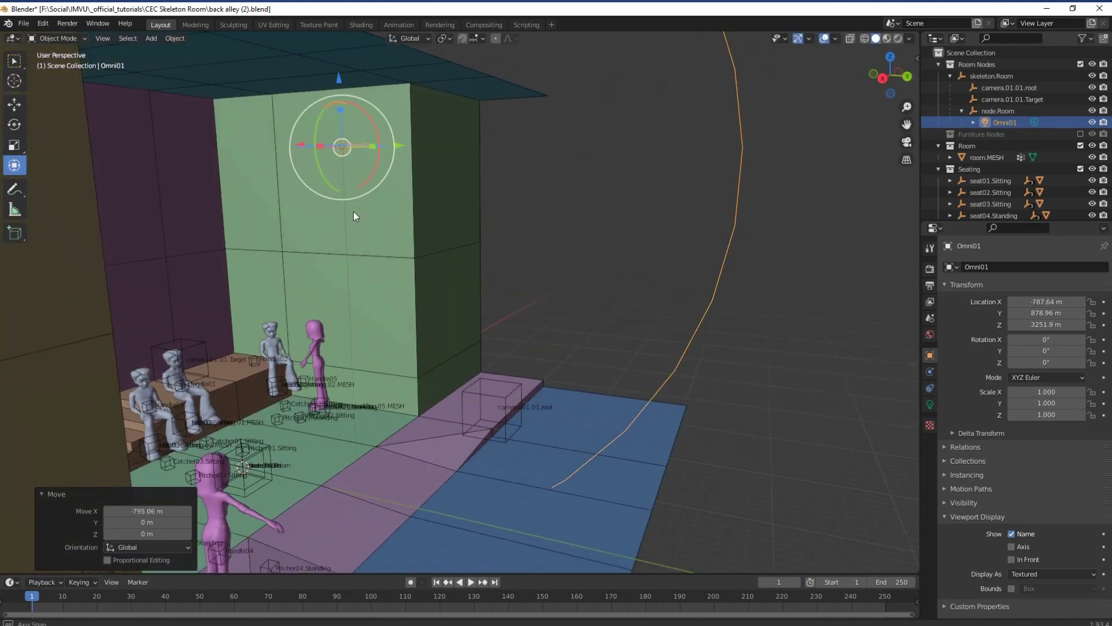
middle_click_drag(354, 211, 523, 67)
left_click_drag(492, 152, 439, 140)
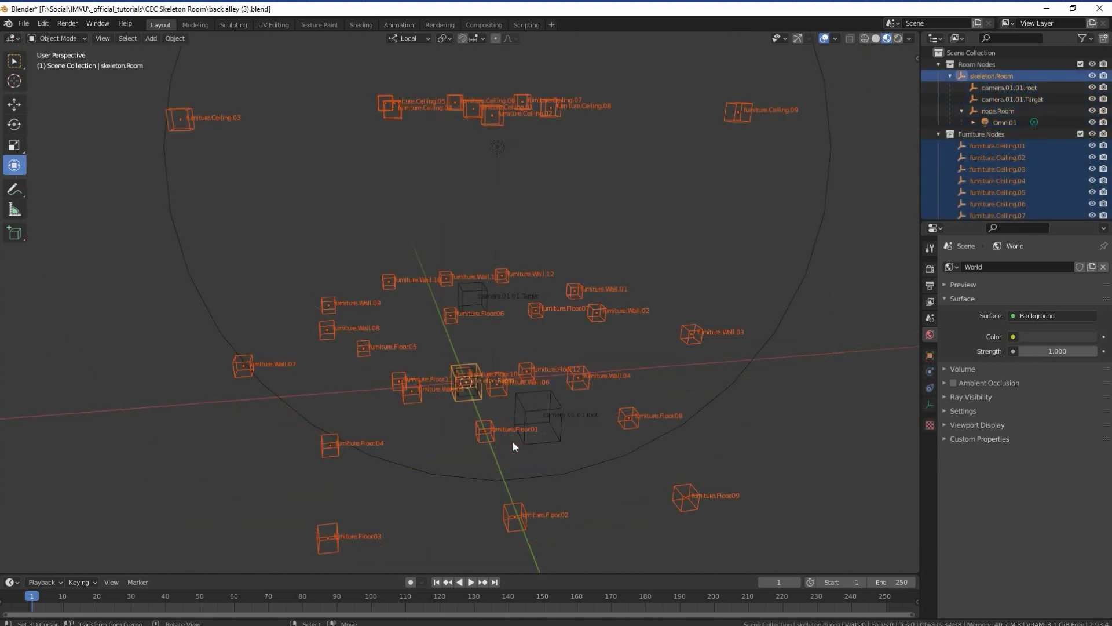
Parent the furniture nodes to skeleton.Room with Object > Parent > Object, then enable Relationship Lines
left_click(175, 38)
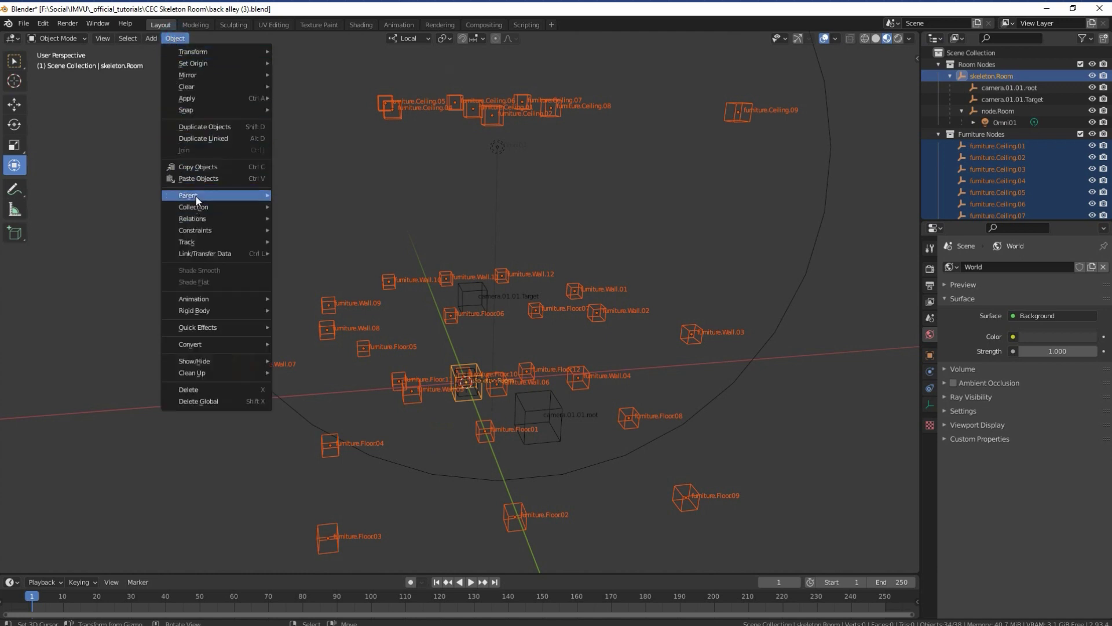
mouse_move(196, 197)
left_click(303, 196)
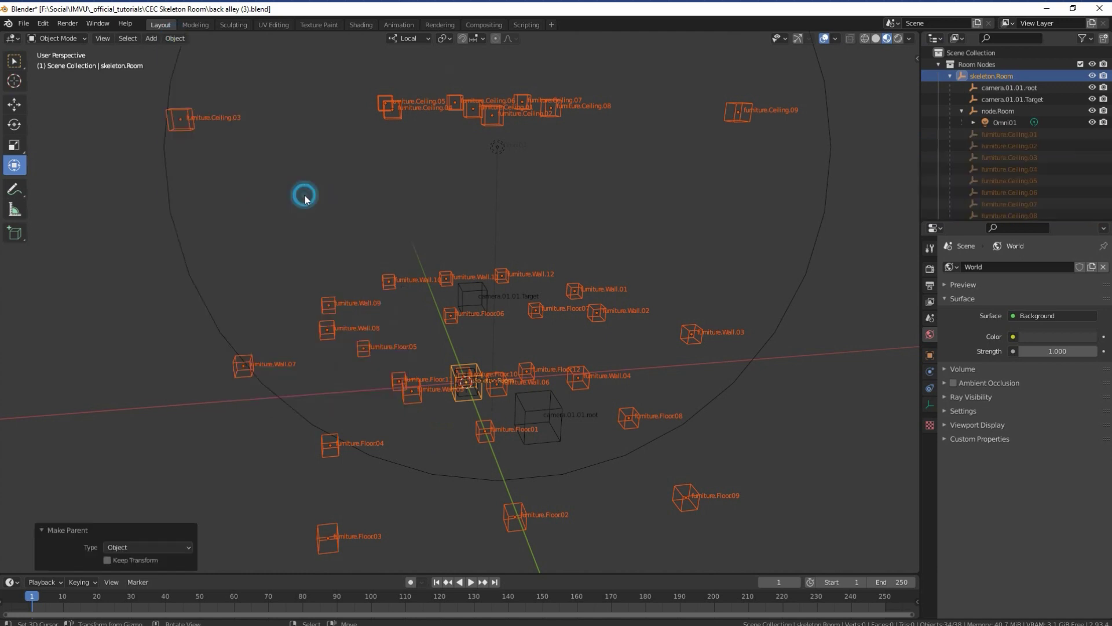
left_click(834, 40)
left_click(765, 190)
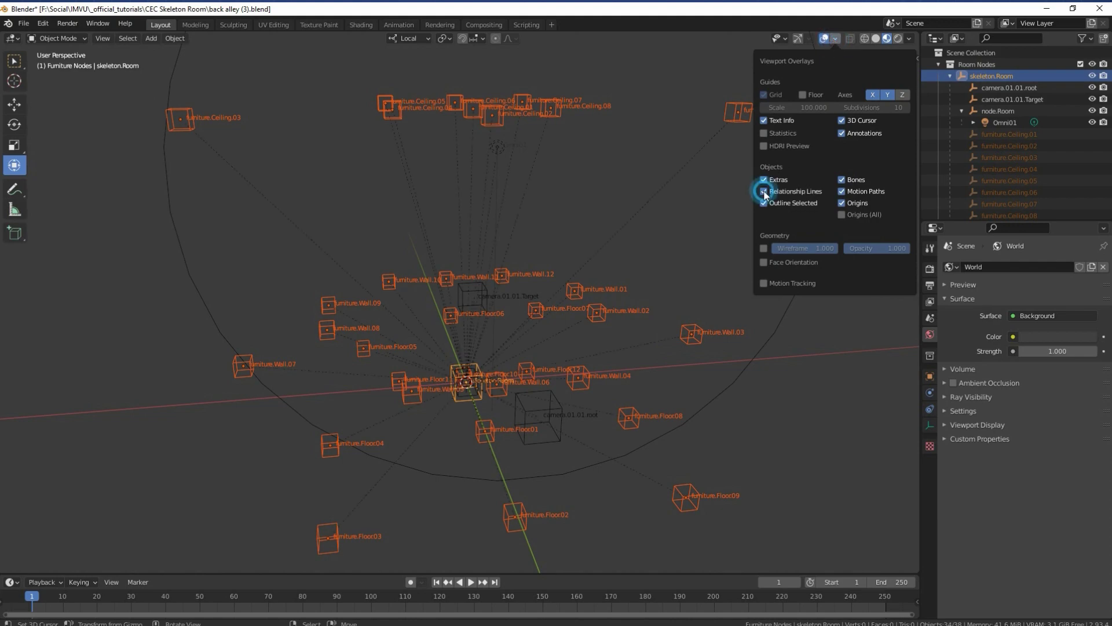